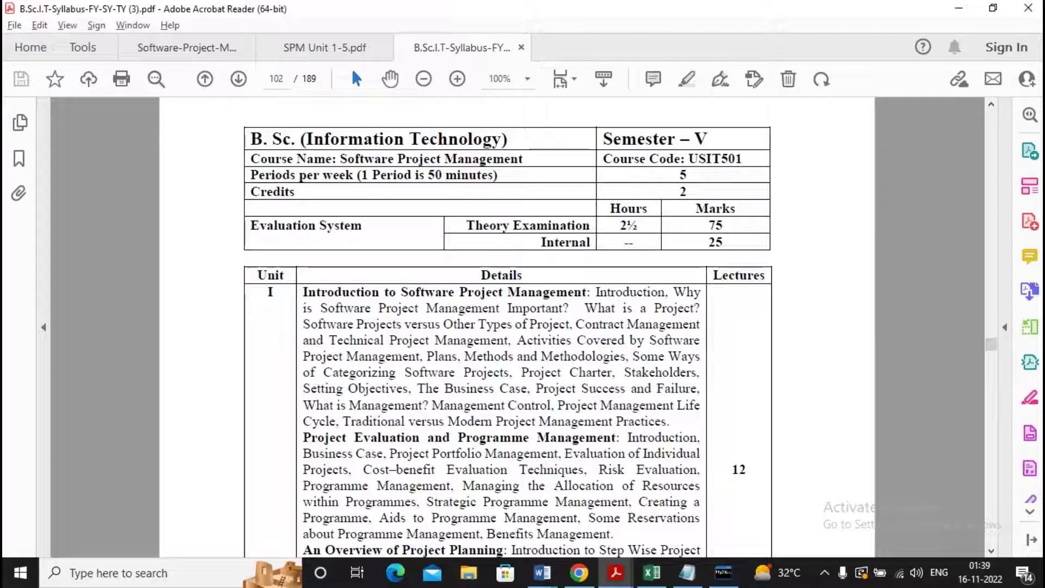
Scroll down the syllabus PDF to the USIT501 Software Project Management Unit I topics on page 102.
click(992, 552)
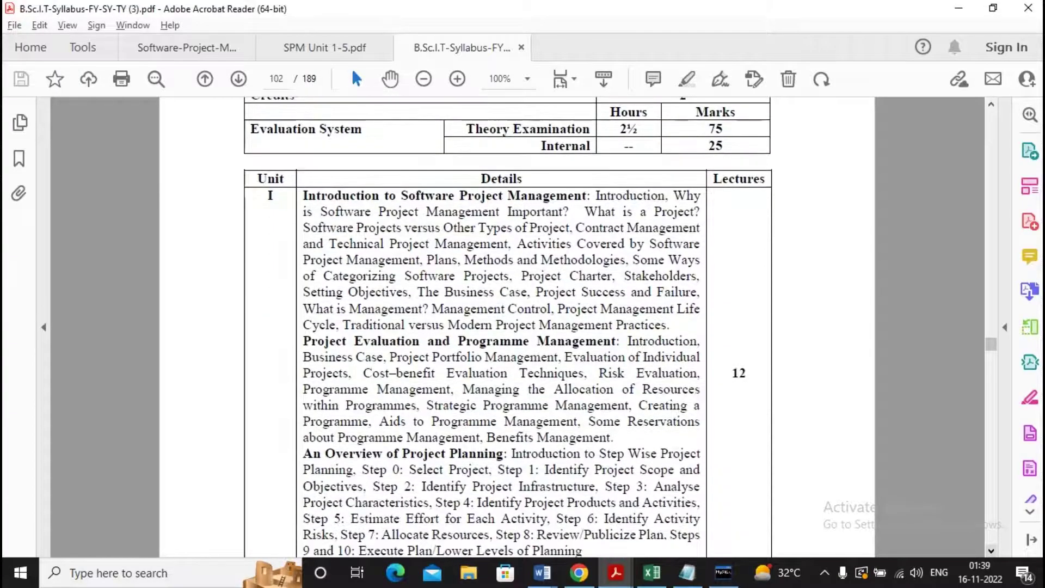
click(992, 552)
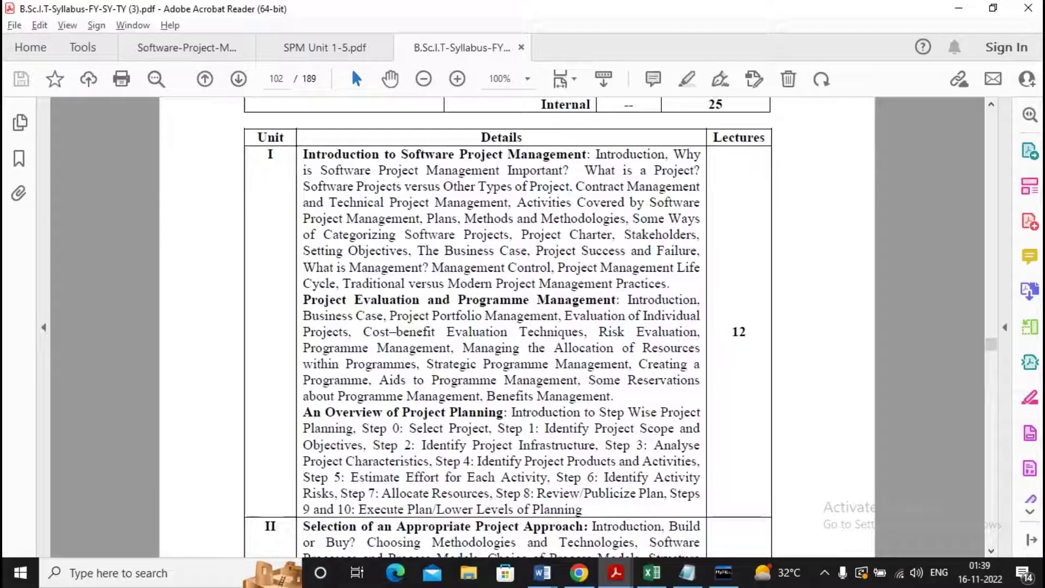
scroll(523, 327, down, 2)
scroll(523, 327, down, 2)
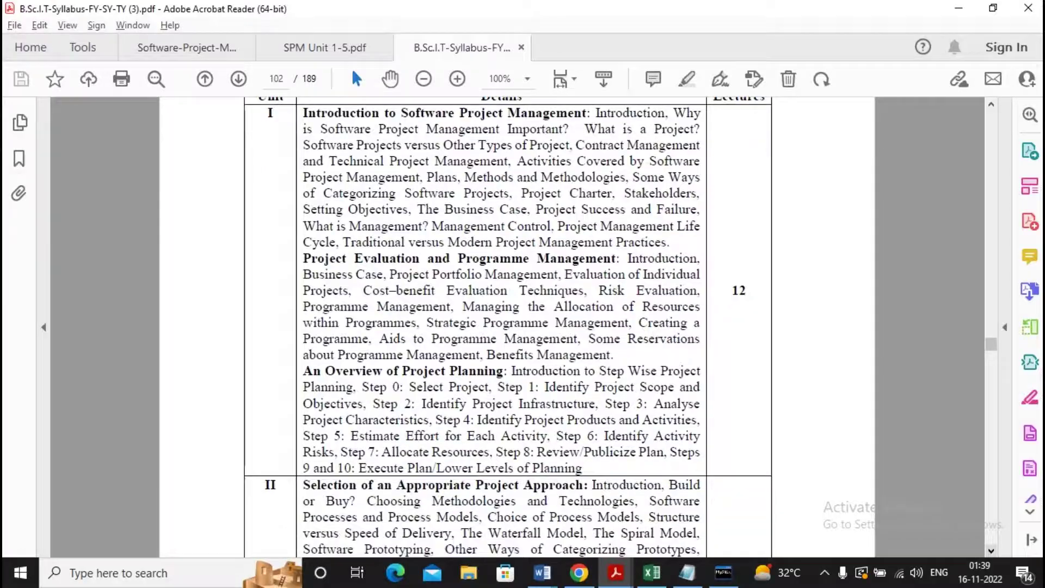
scroll(523, 326, down, 2)
scroll(523, 327, down, 1)
scroll(523, 327, down, 2)
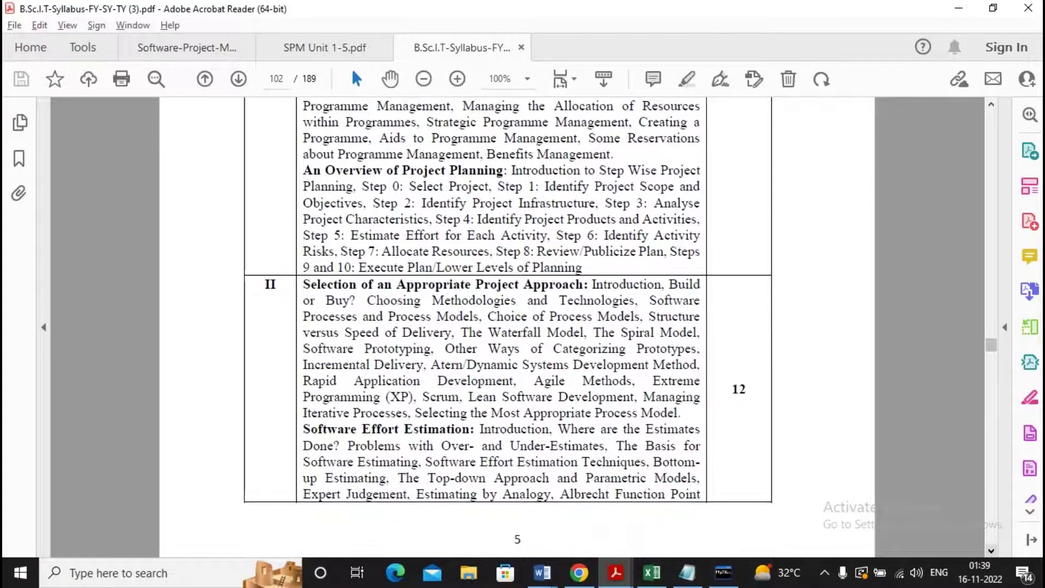
scroll(523, 327, down, 2)
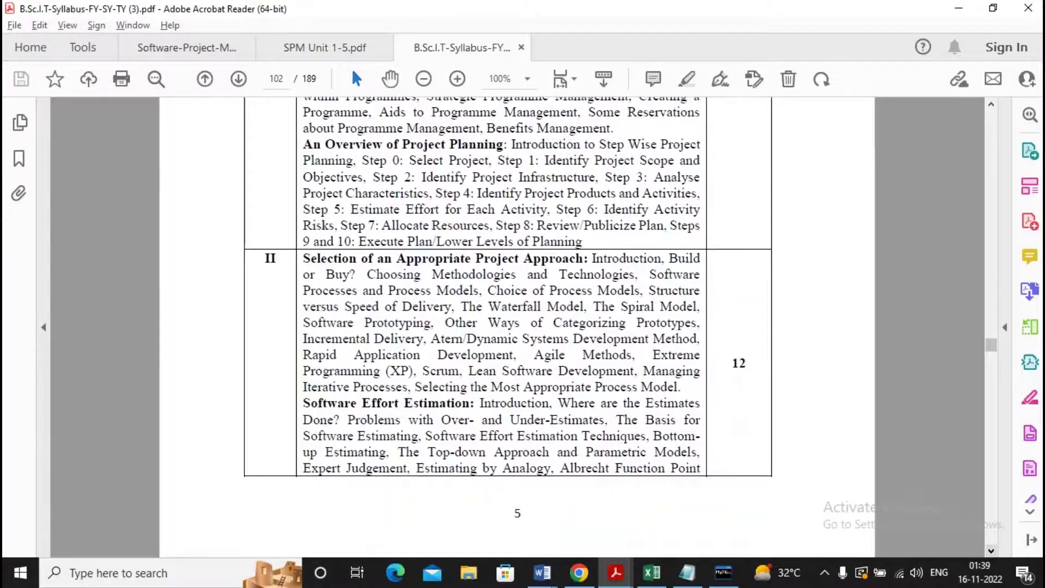
scroll(523, 326, down, 2)
scroll(522, 327, down, 1)
scroll(522, 327, down, 2)
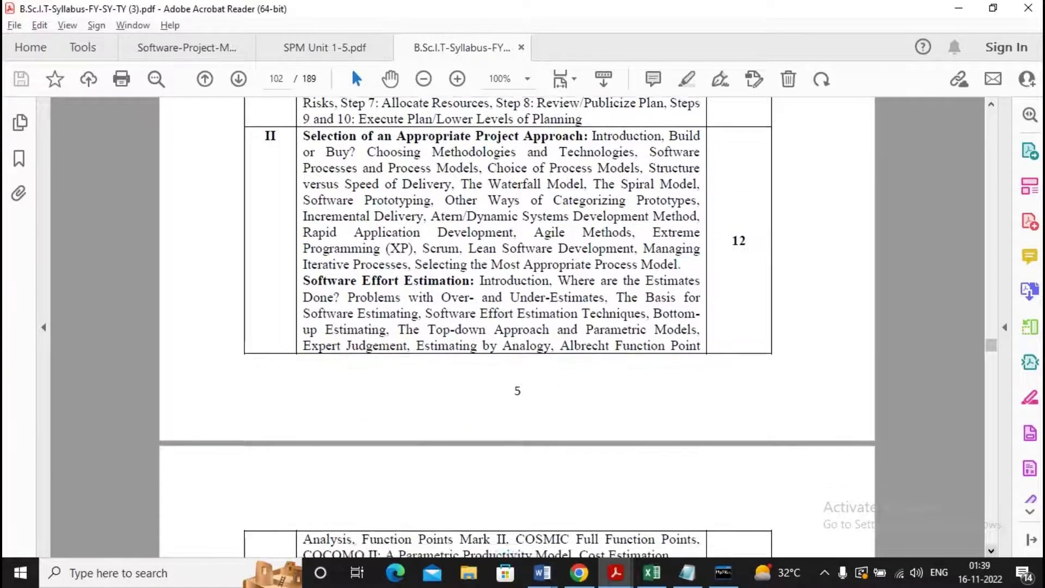
scroll(523, 327, down, 2)
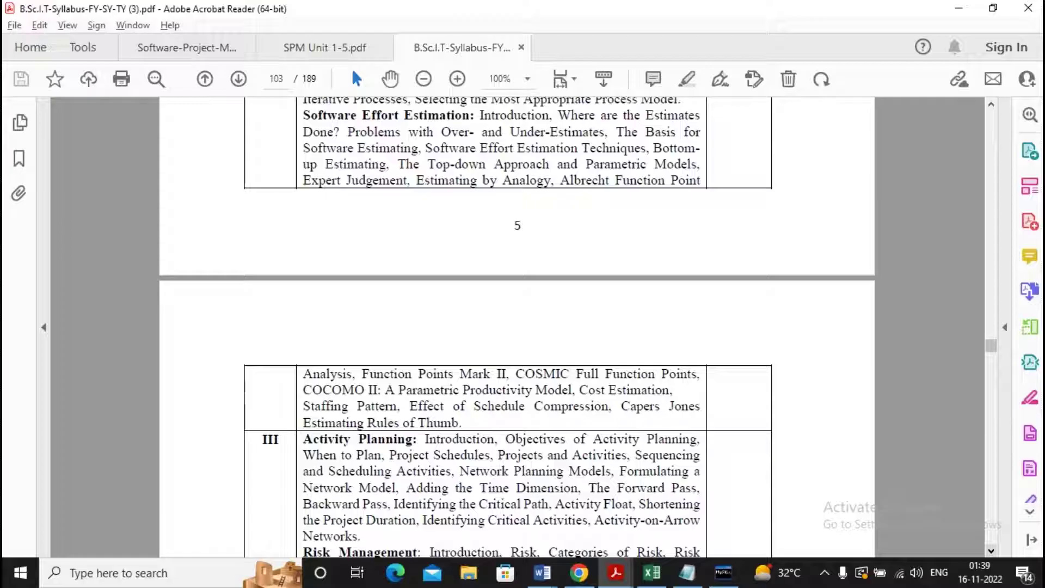
scroll(522, 327, down, 2)
scroll(523, 327, down, 2)
scroll(523, 327, down, 1)
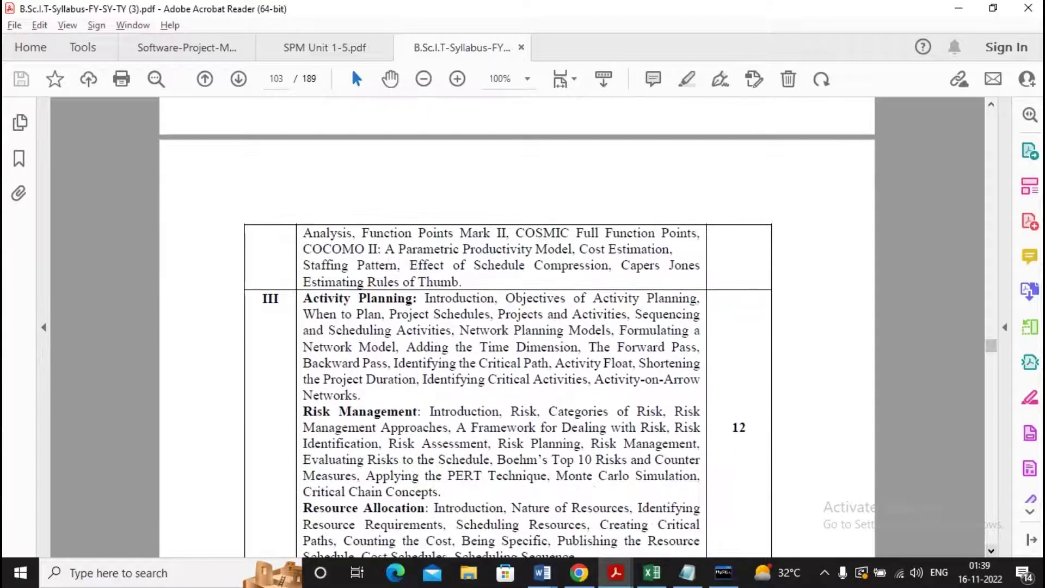
scroll(523, 327, down, 1)
scroll(523, 327, down, 1)
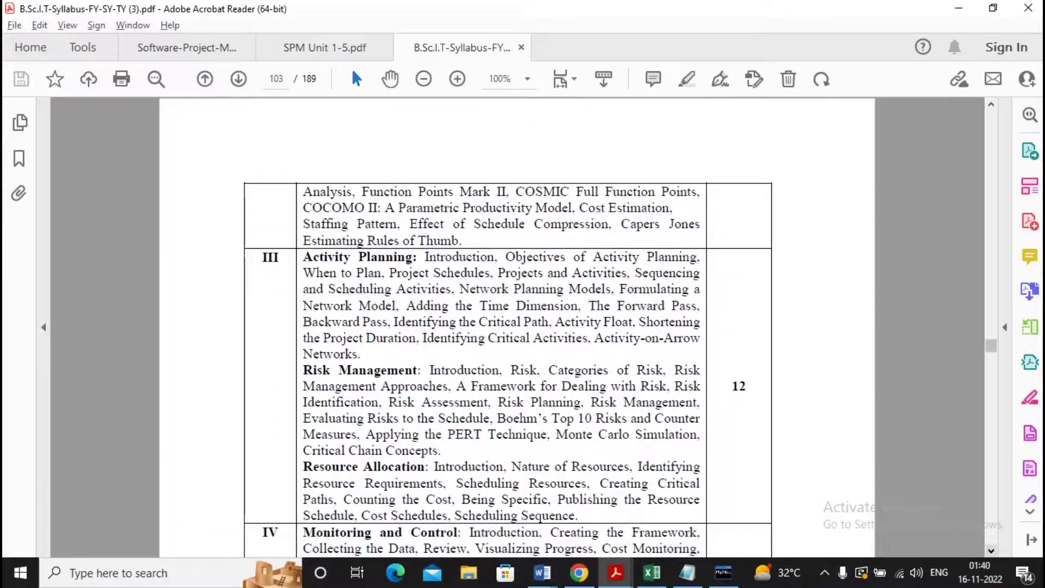
scroll(523, 327, down, 1)
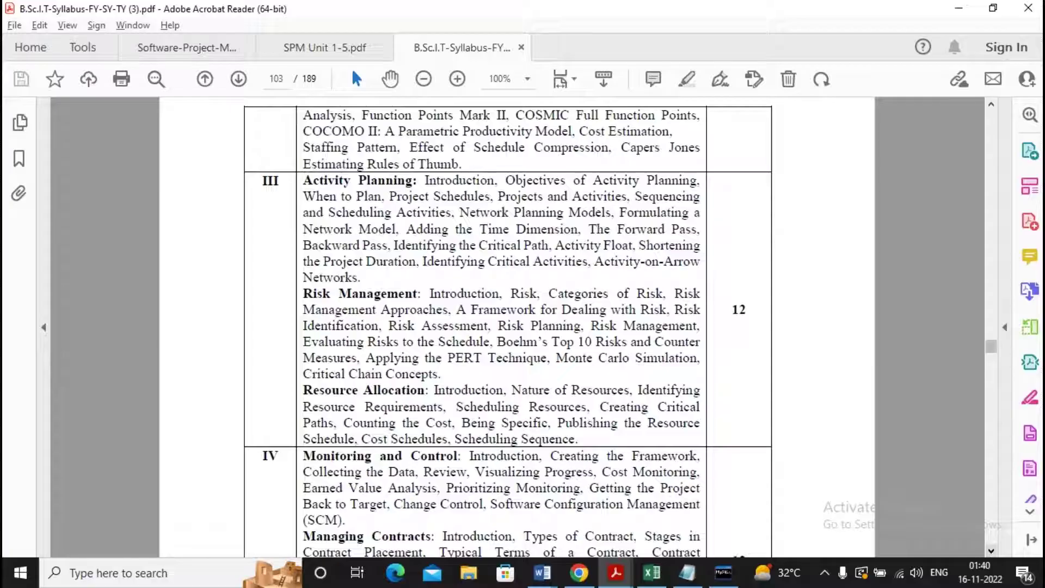
scroll(523, 327, down, 1)
scroll(522, 327, down, 2)
scroll(523, 326, down, 1)
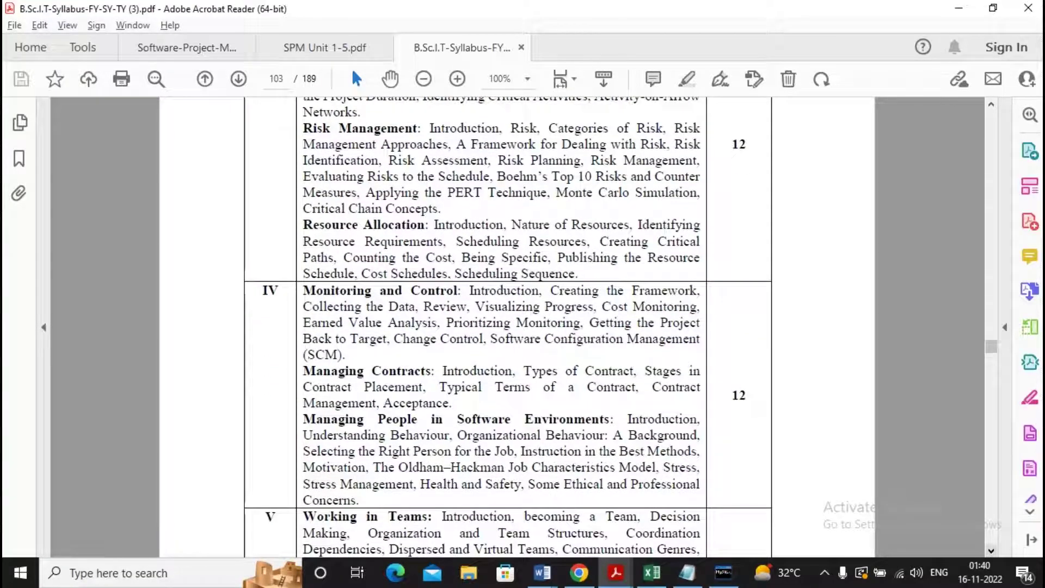
scroll(523, 327, down, 1)
scroll(523, 326, down, 1)
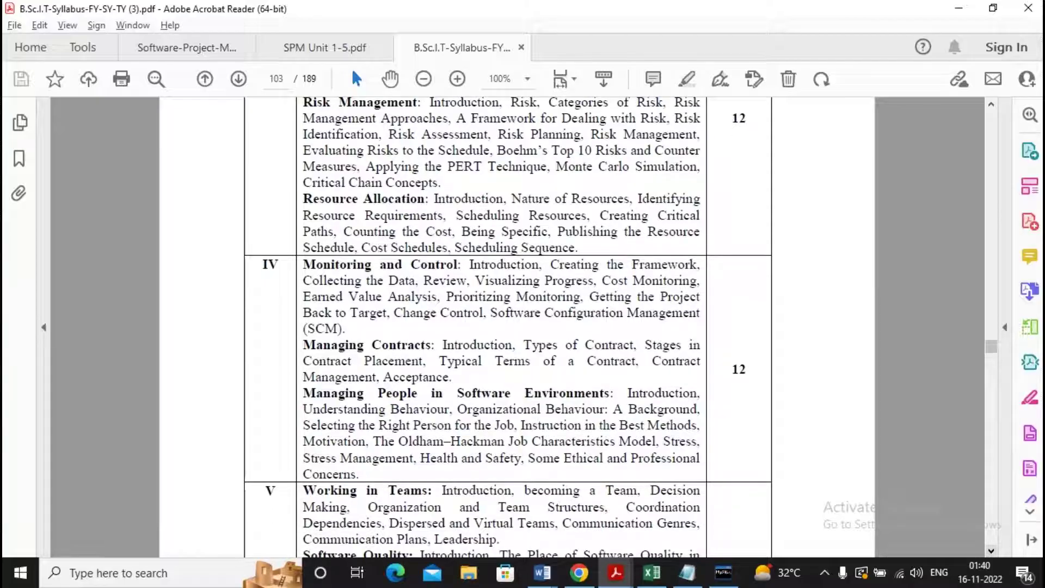
scroll(523, 326, down, 1)
scroll(524, 327, down, 2)
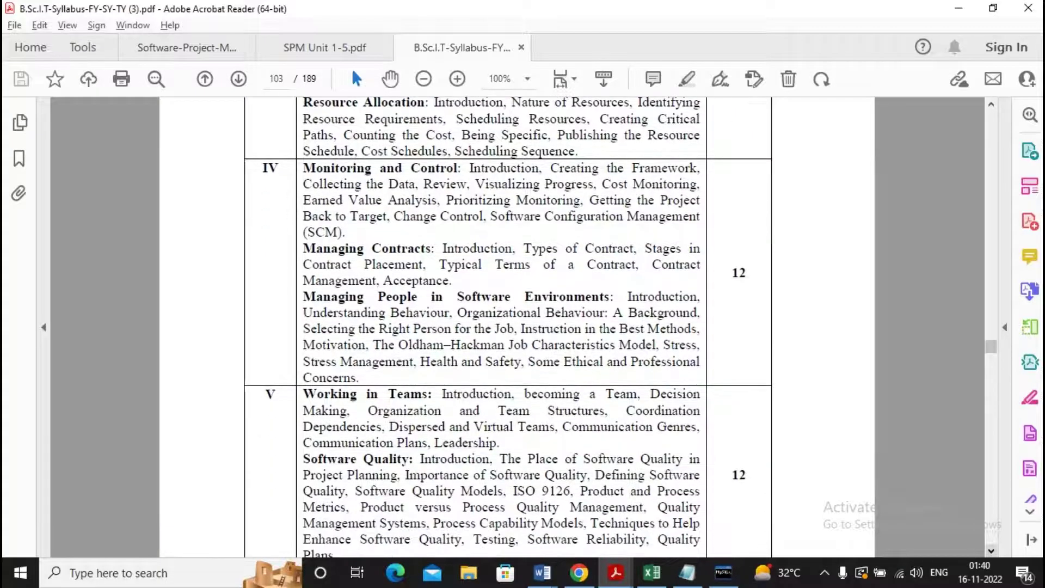
scroll(524, 327, down, 1)
scroll(523, 327, down, 2)
scroll(522, 327, down, 1)
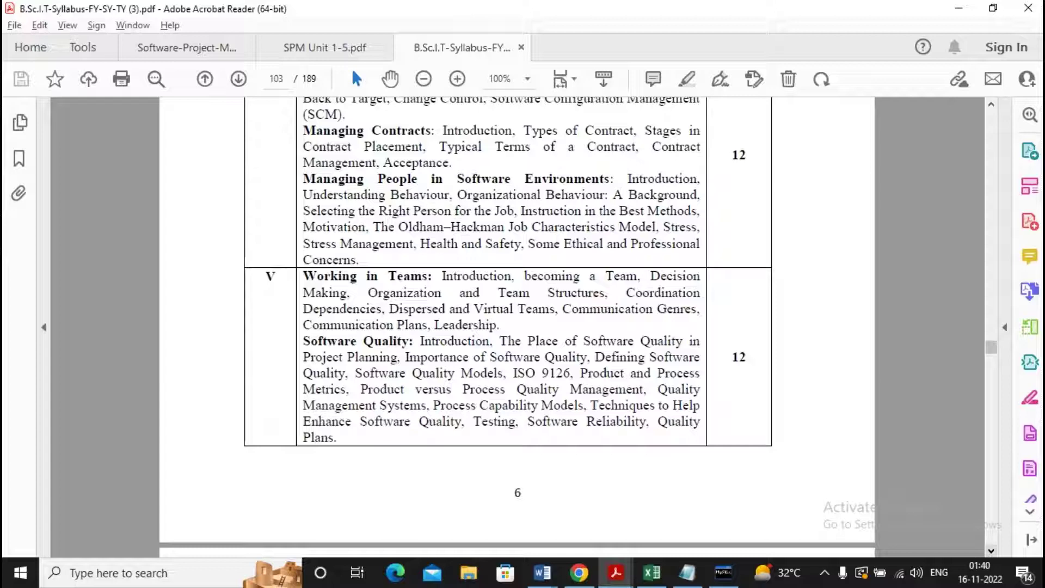
scroll(523, 327, down, 2)
scroll(523, 327, down, 3)
scroll(523, 327, down, 2)
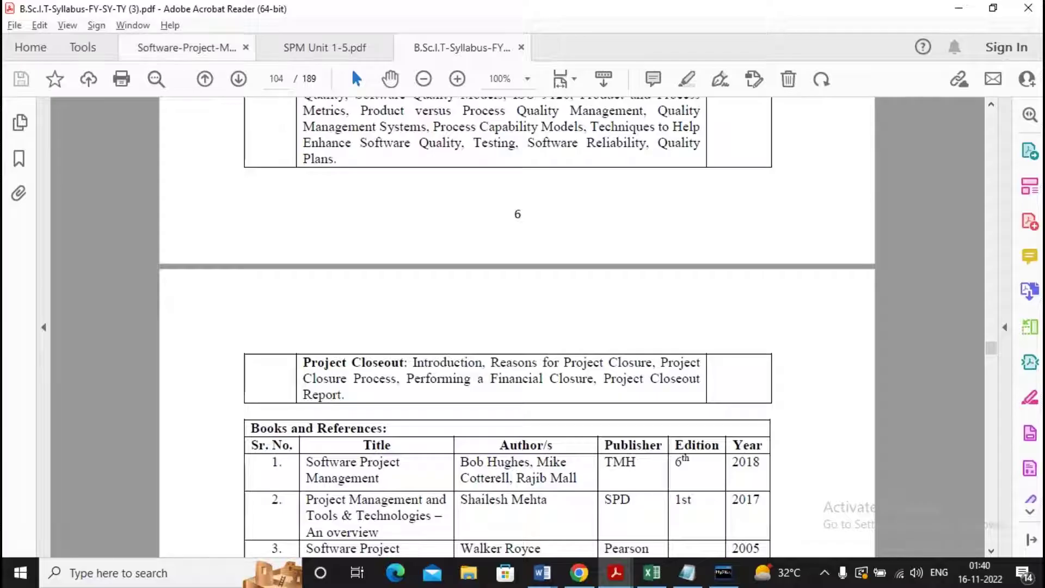
Switch to the Software-Project-Management notes and collapse the Export PDF side pane.
click(186, 48)
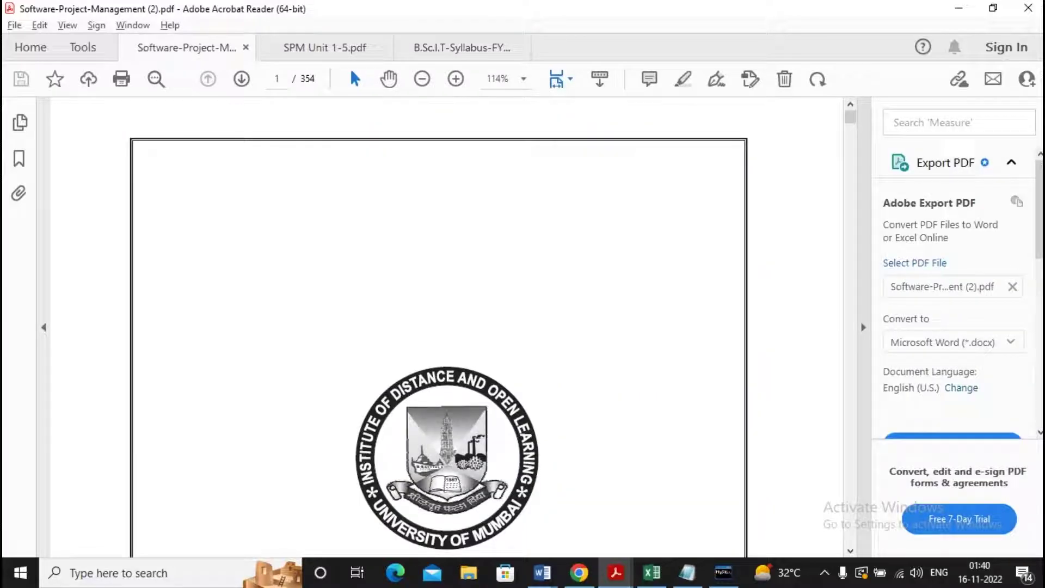
click(863, 327)
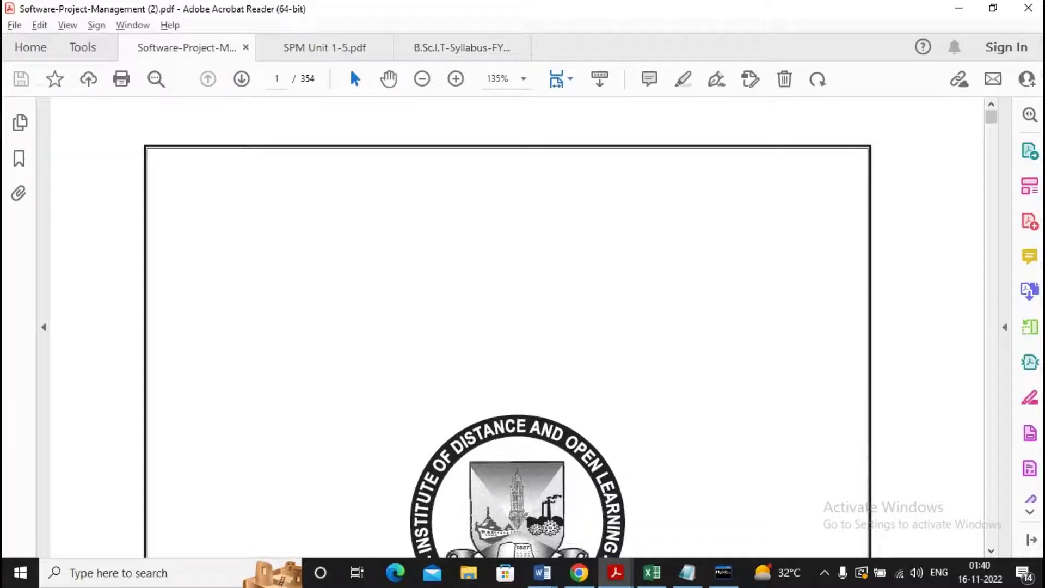
scroll(507, 327, down, 5)
scroll(506, 327, down, 5)
scroll(507, 326, down, 5)
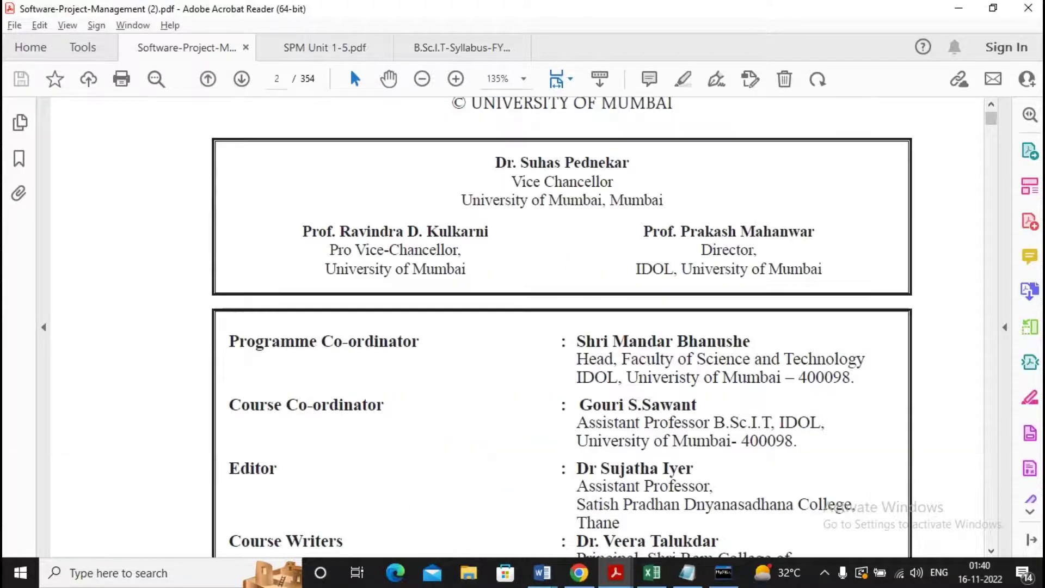
scroll(506, 326, down, 5)
scroll(507, 326, down, 5)
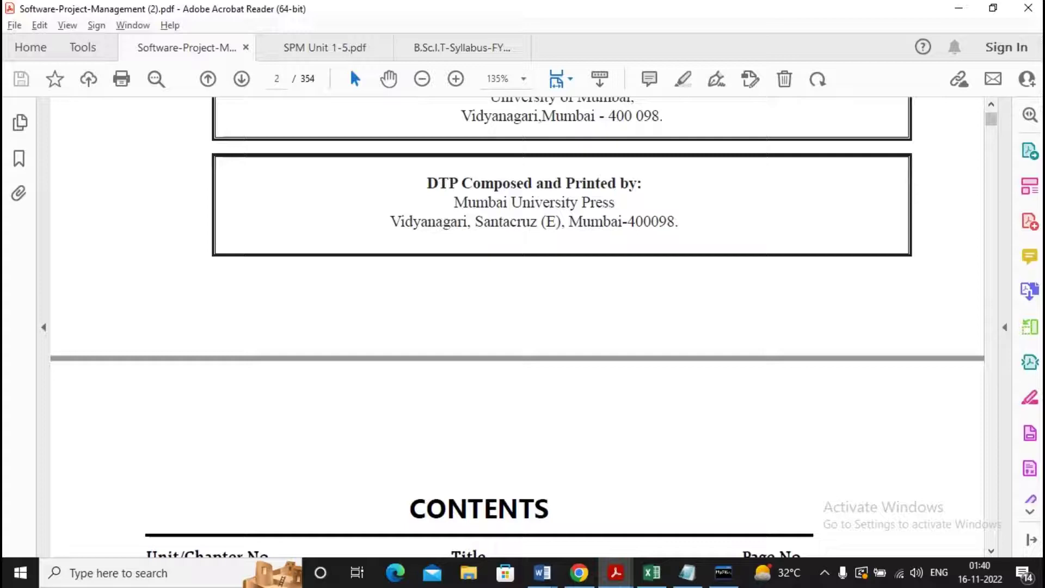
scroll(506, 326, down, 5)
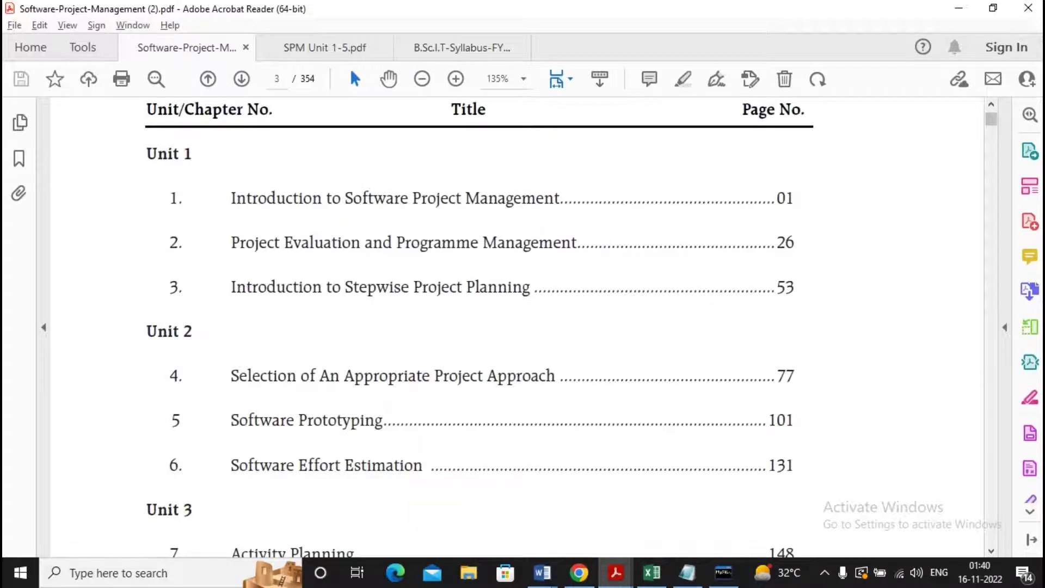
scroll(506, 327, down, 5)
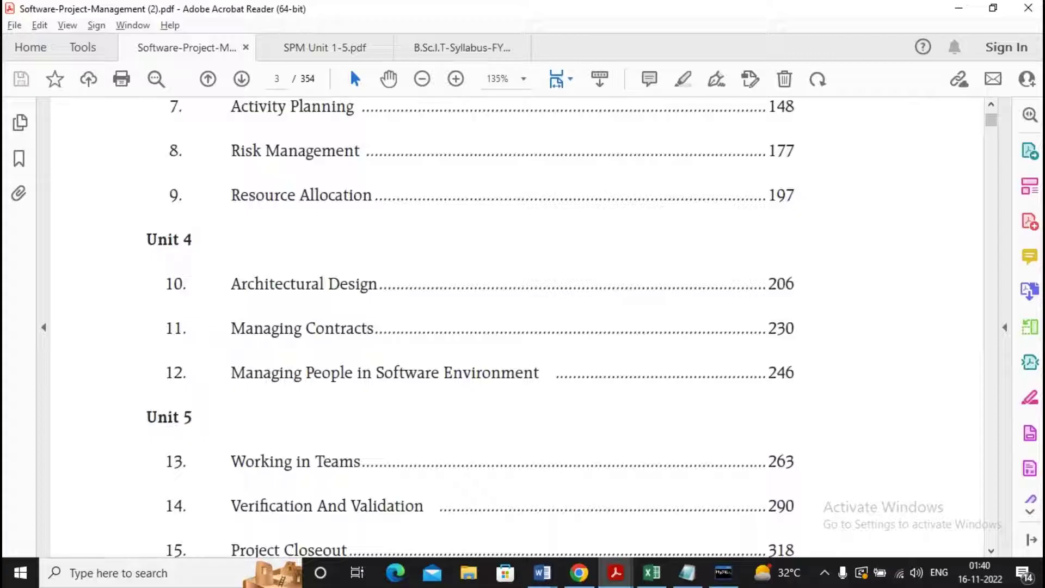
scroll(507, 327, down, 5)
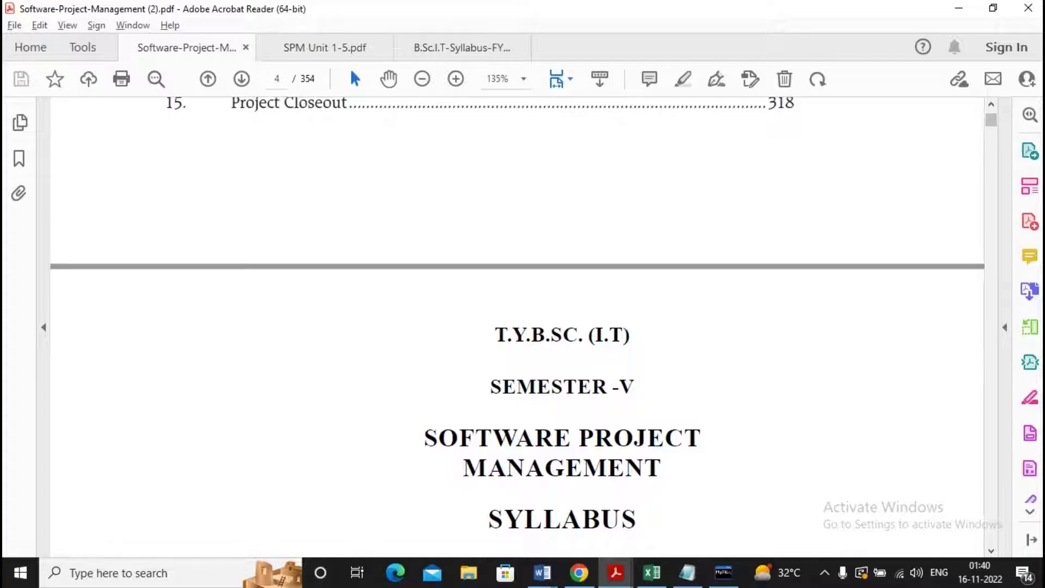
scroll(524, 327, down, 5)
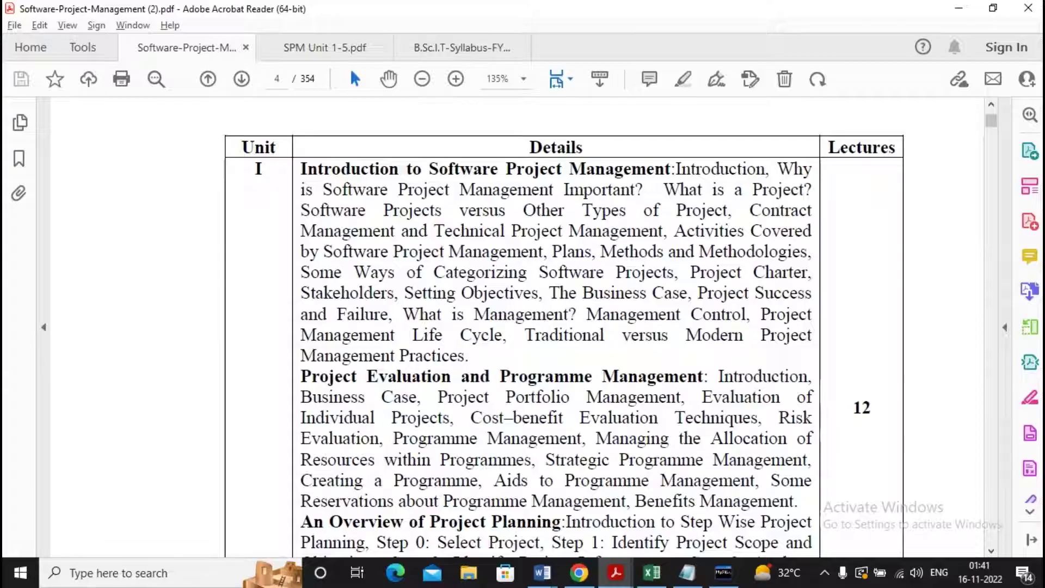
scroll(248, 180, down, 5)
scroll(247, 180, down, 5)
scroll(247, 179, down, 5)
scroll(248, 180, down, 5)
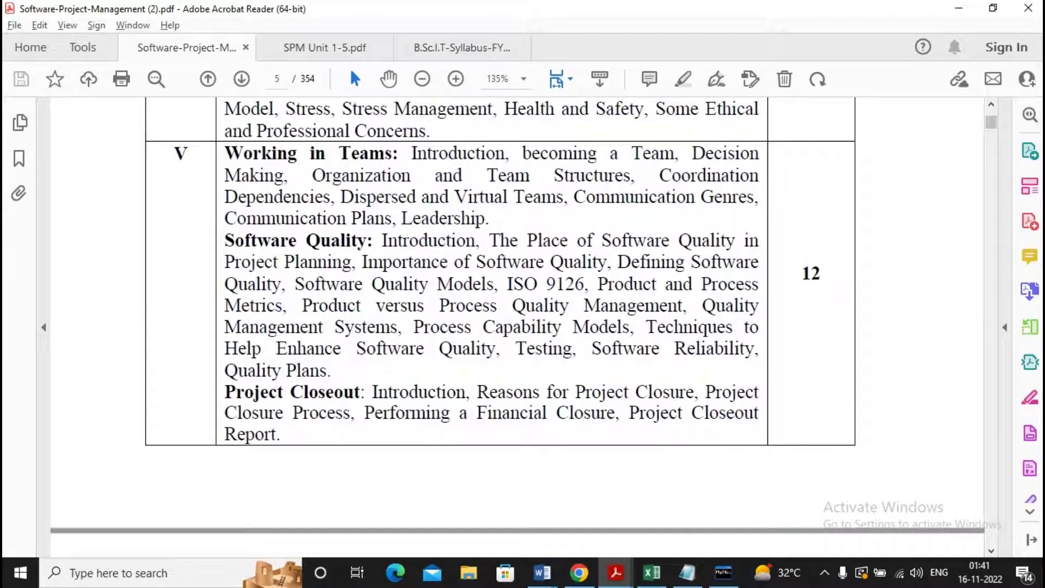
scroll(523, 327, down, 5)
scroll(524, 327, down, 5)
scroll(523, 327, down, 5)
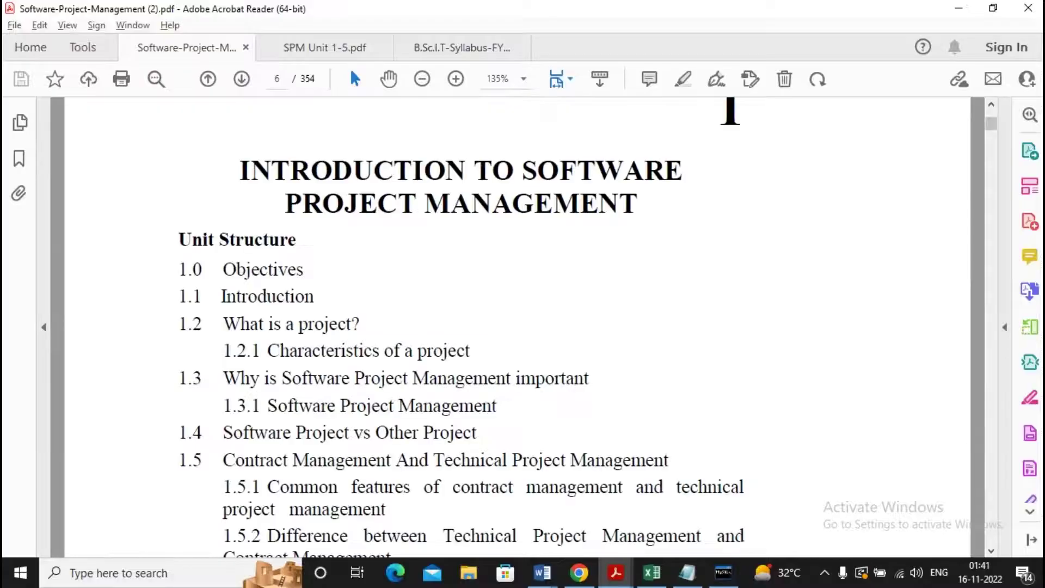
scroll(523, 327, down, 3)
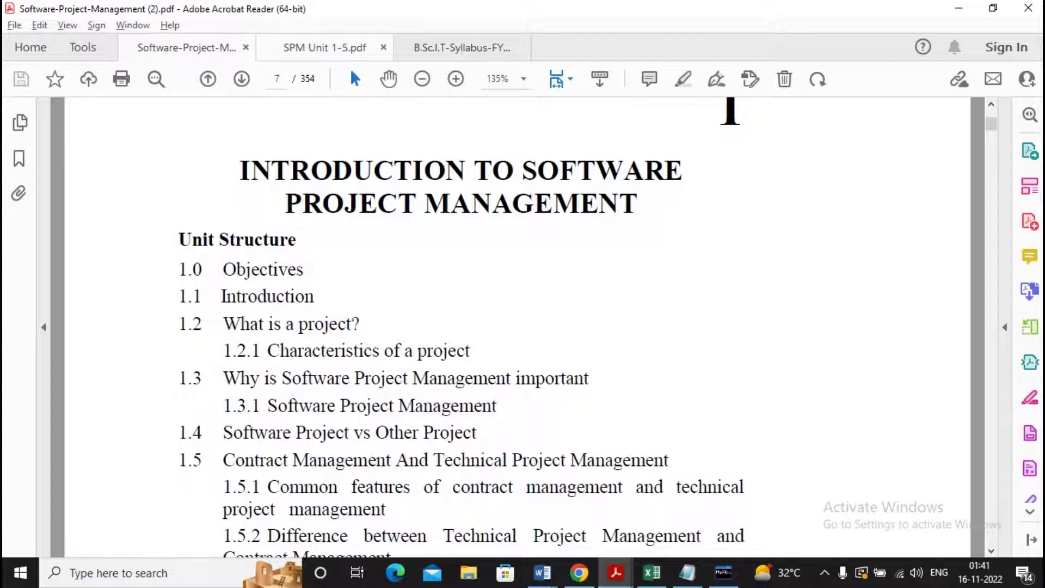
Switch to the SPM Unit 1-5 question bank PDF.
click(324, 47)
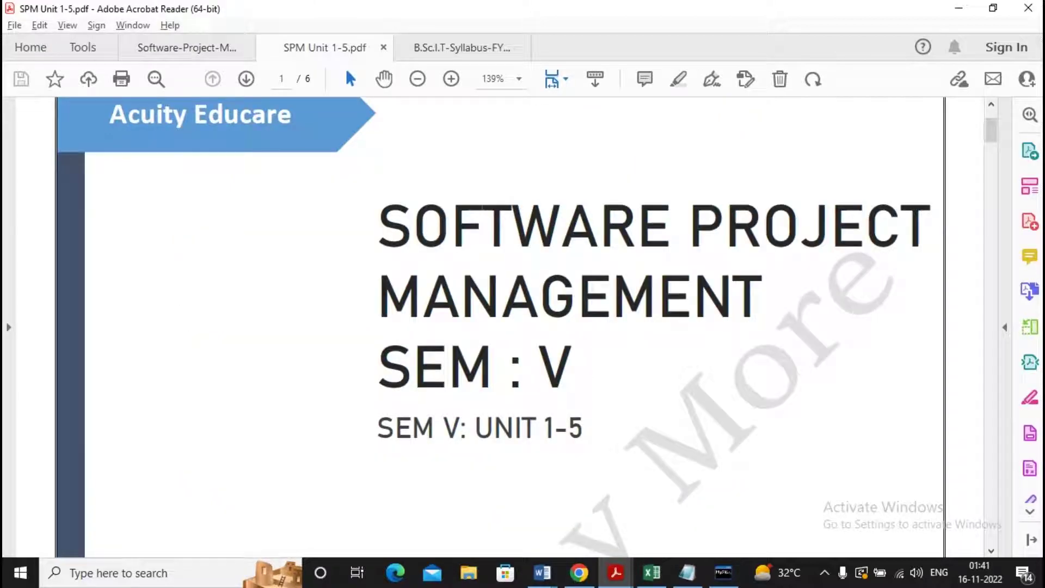
scroll(499, 326, down, 8)
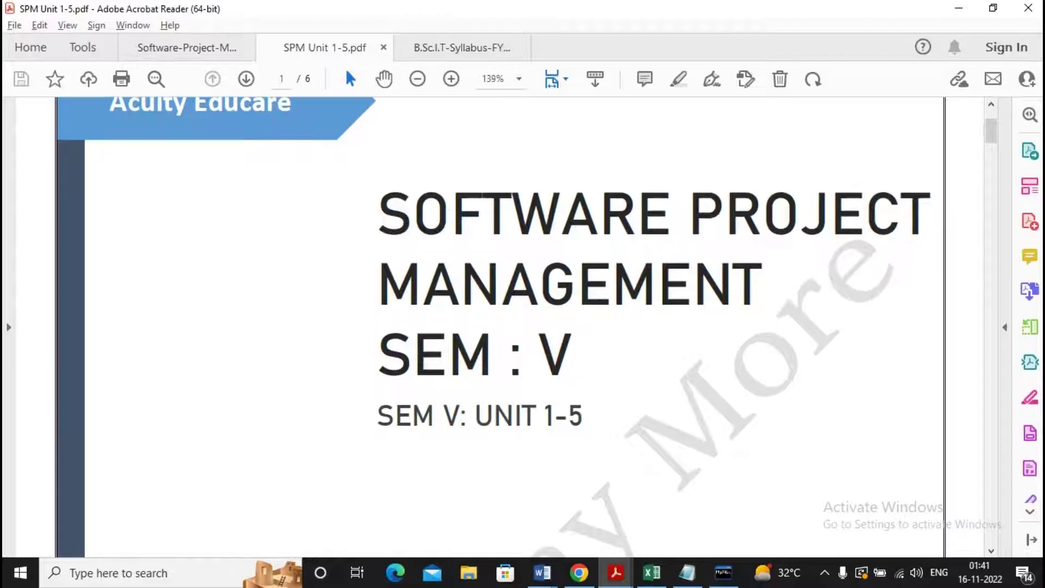
scroll(498, 326, down, 5)
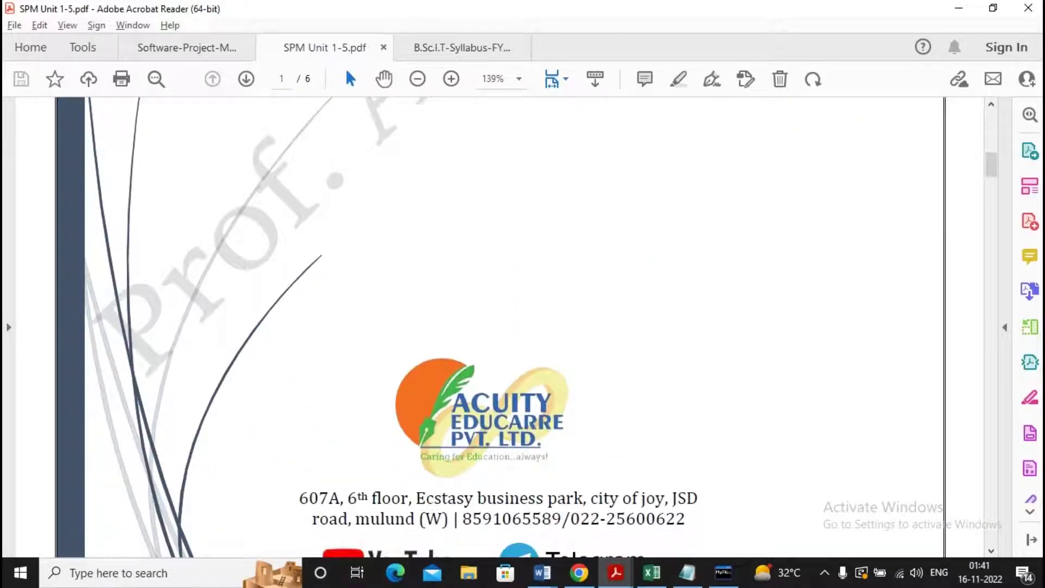
scroll(499, 328, down, 10)
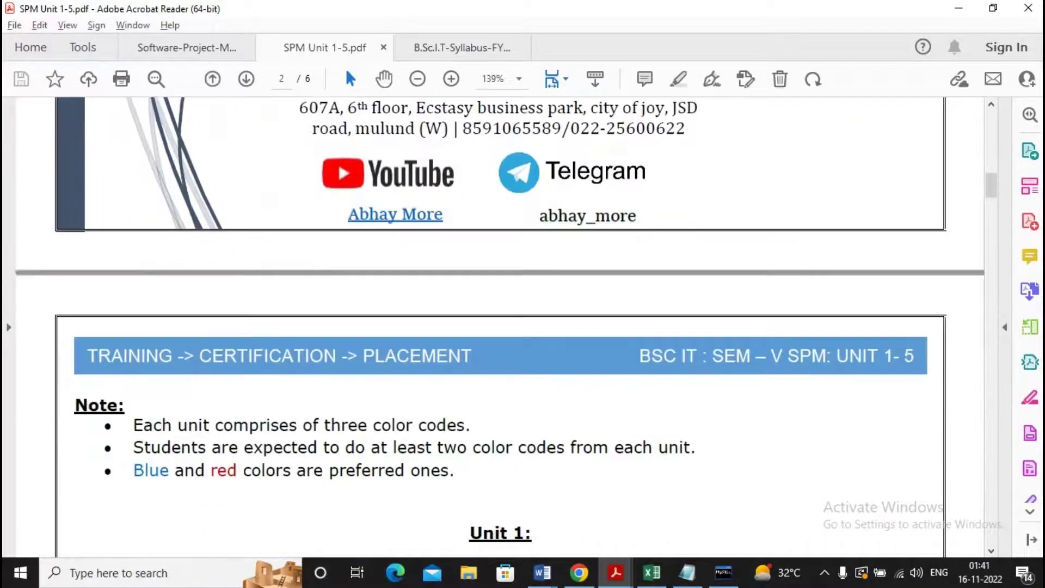
scroll(498, 327, down, 1)
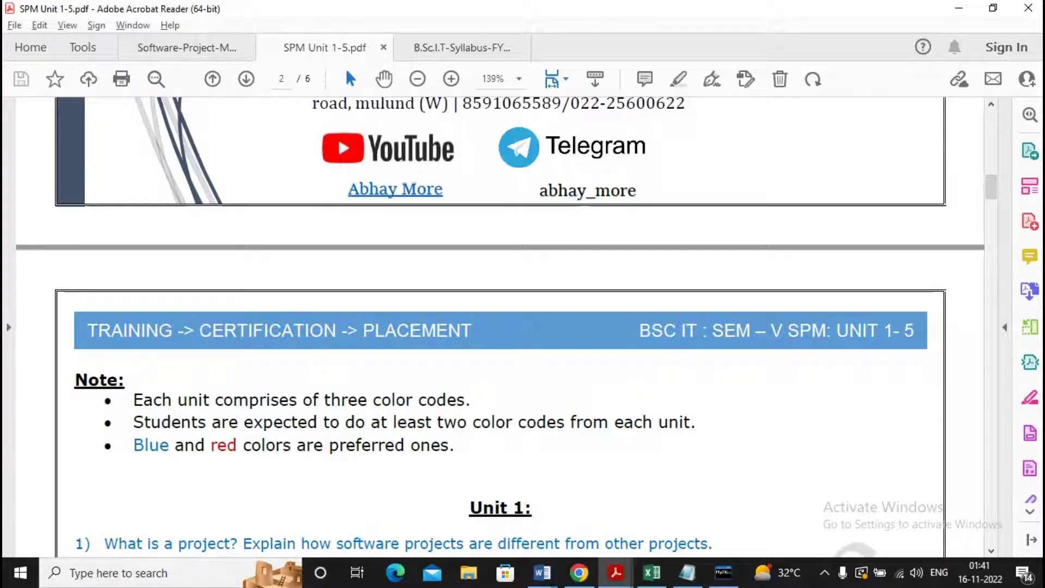
scroll(500, 326, down, 3)
scroll(501, 327, down, 3)
scroll(500, 326, down, 3)
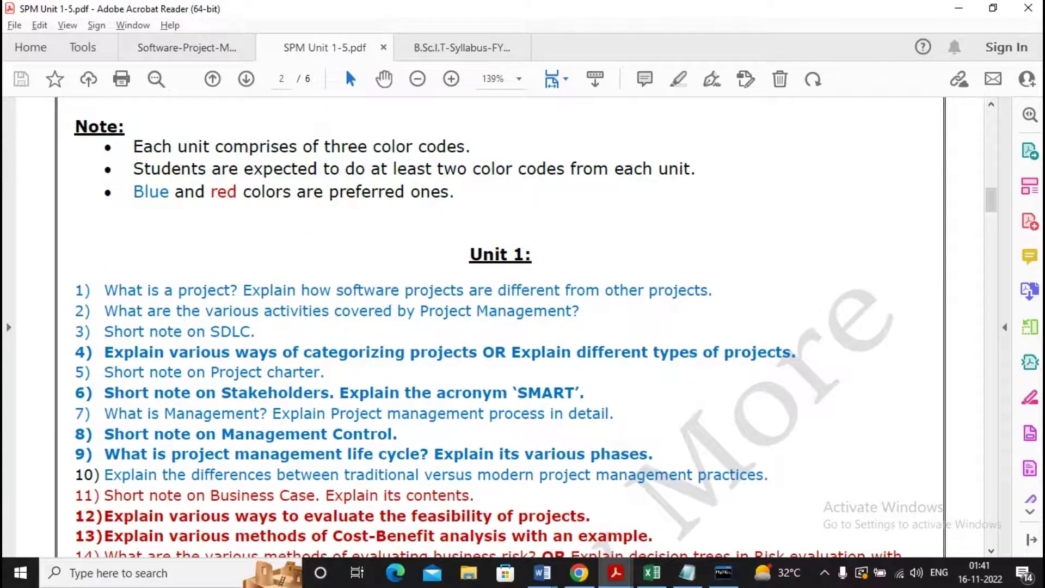
scroll(500, 328, down, 2)
scroll(500, 327, down, 1)
scroll(500, 327, down, 3)
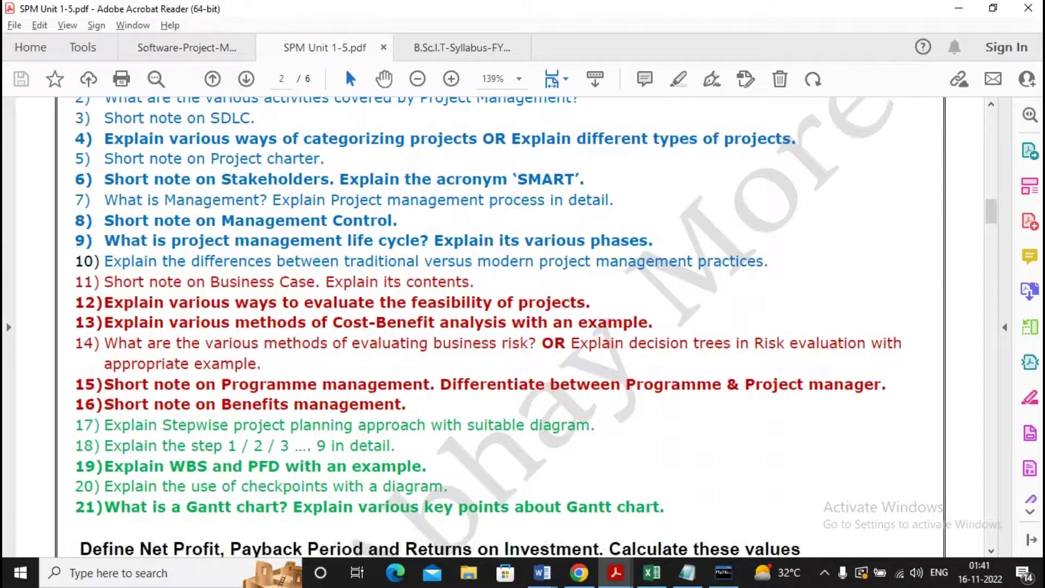
scroll(500, 327, up, 1)
scroll(500, 327, up, 1)
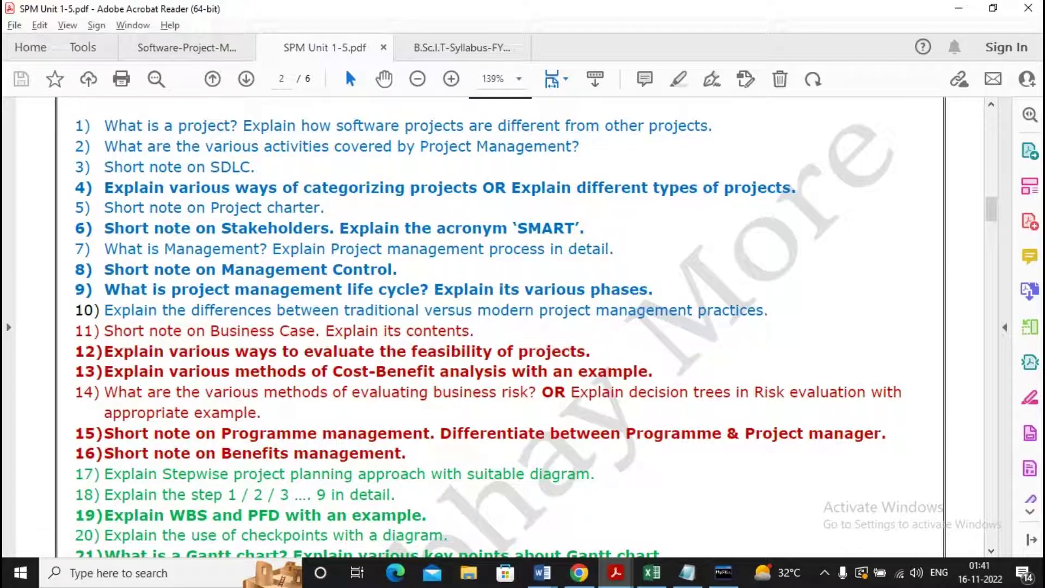
scroll(500, 327, down, 2)
scroll(500, 327, down, 2)
scroll(499, 326, down, 5)
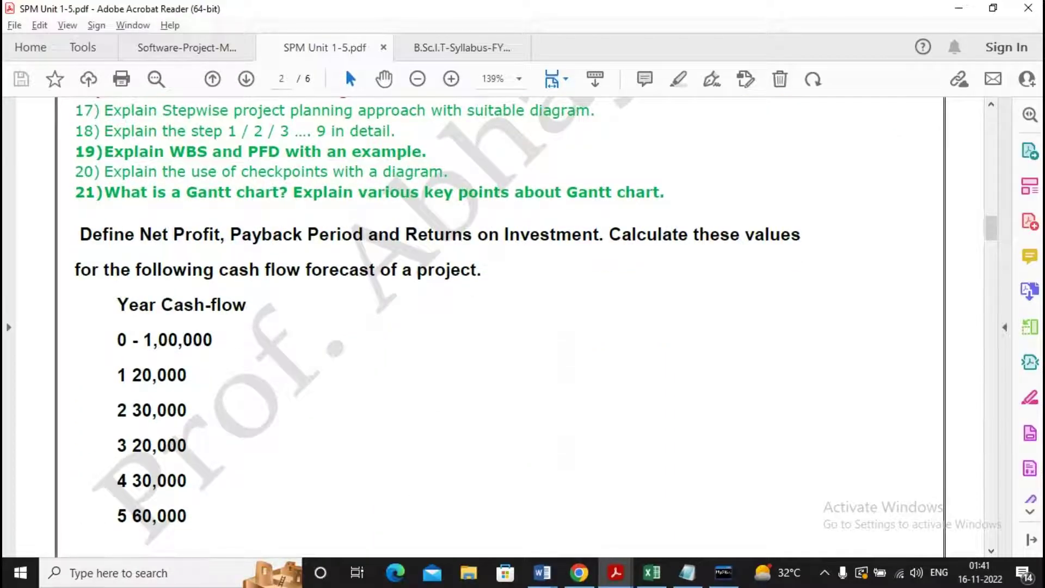
scroll(500, 326, down, 1)
scroll(500, 327, down, 1)
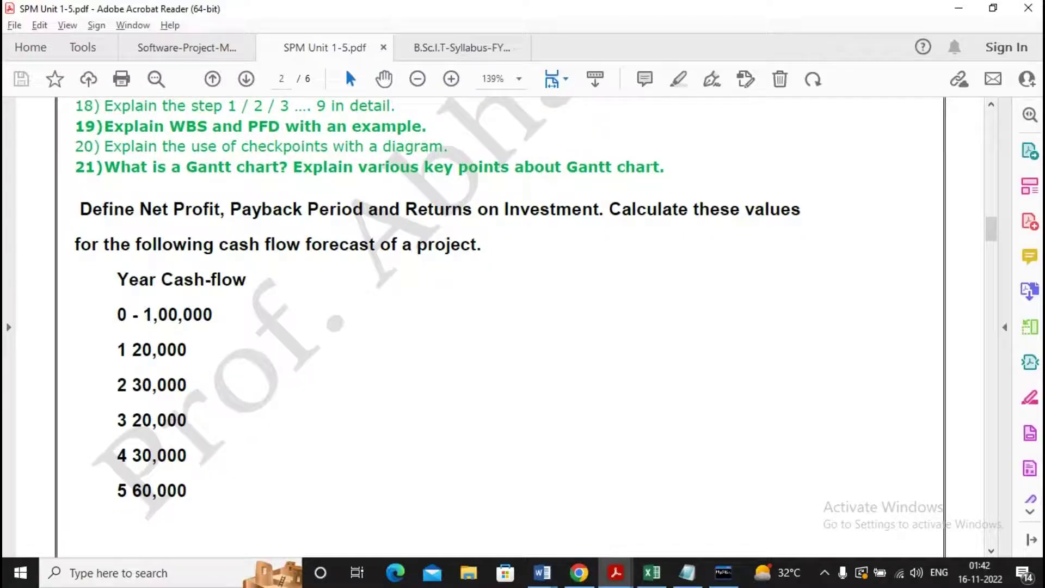
scroll(500, 326, down, 6)
scroll(500, 328, down, 5)
scroll(500, 327, down, 1)
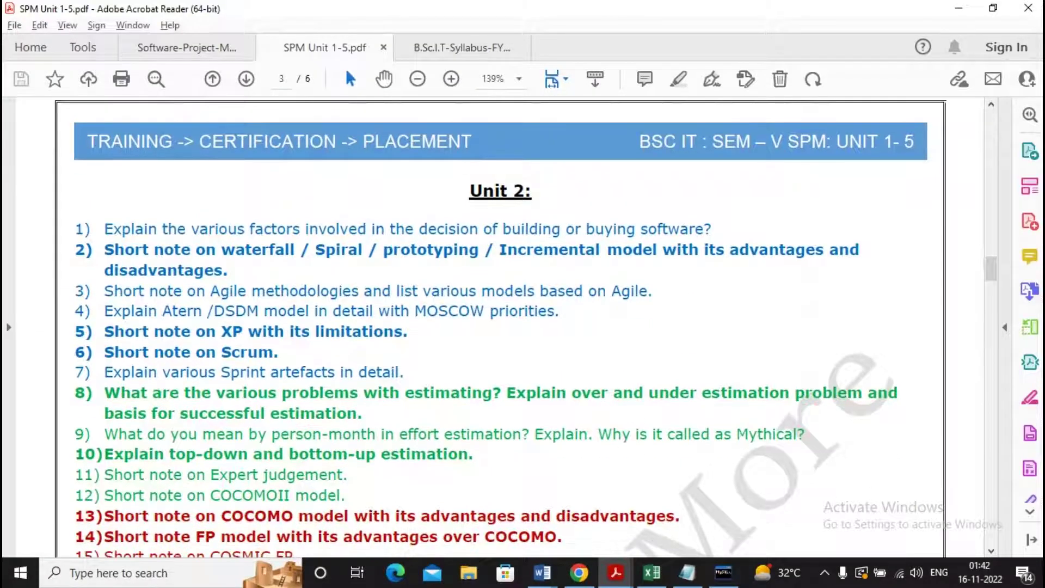
scroll(500, 327, down, 1)
scroll(499, 327, down, 1)
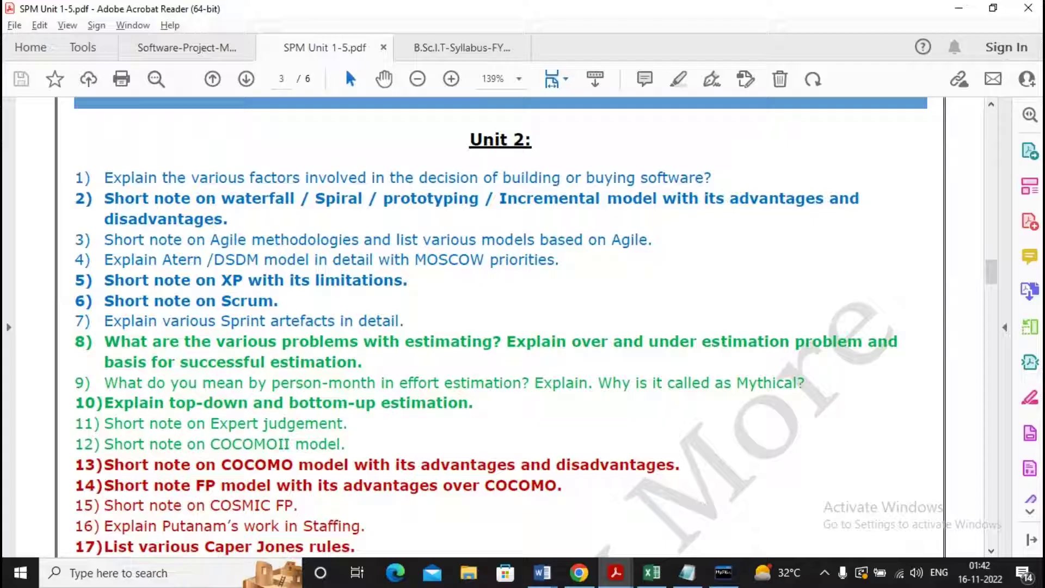
scroll(500, 327, down, 1)
scroll(500, 327, down, 1)
scroll(501, 327, down, 1)
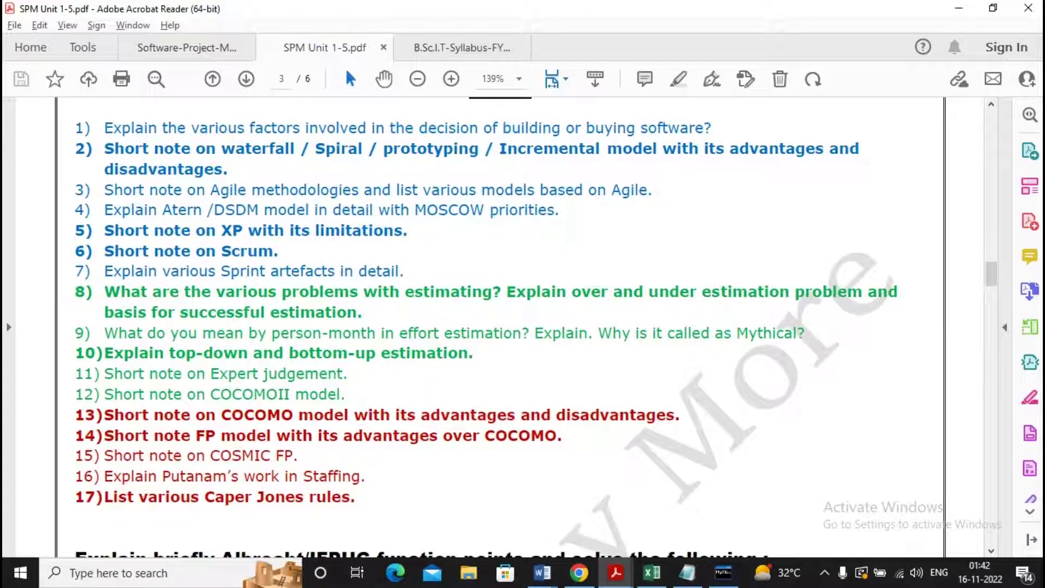
scroll(500, 327, down, 1)
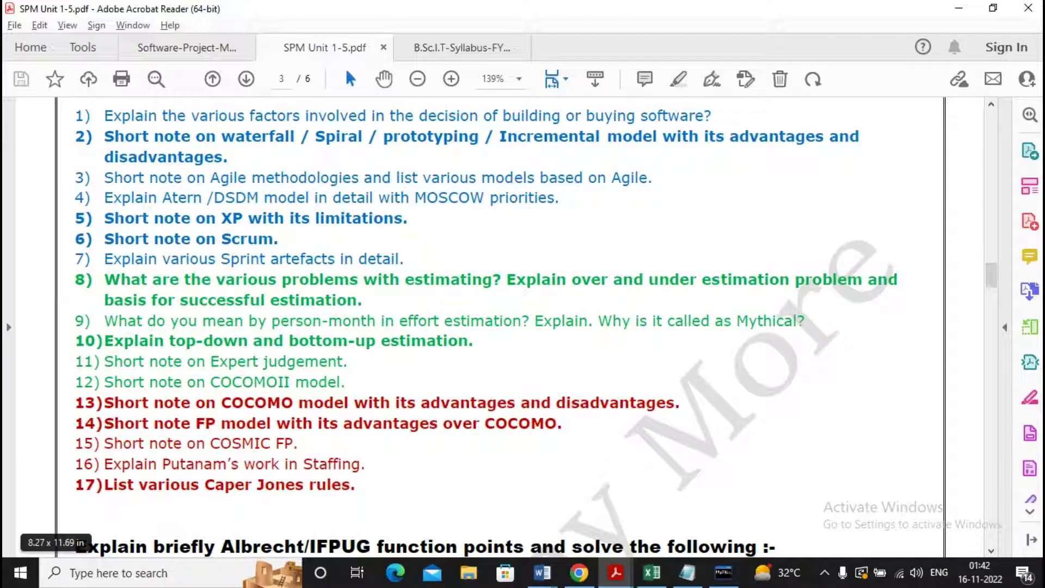
scroll(500, 327, down, 1)
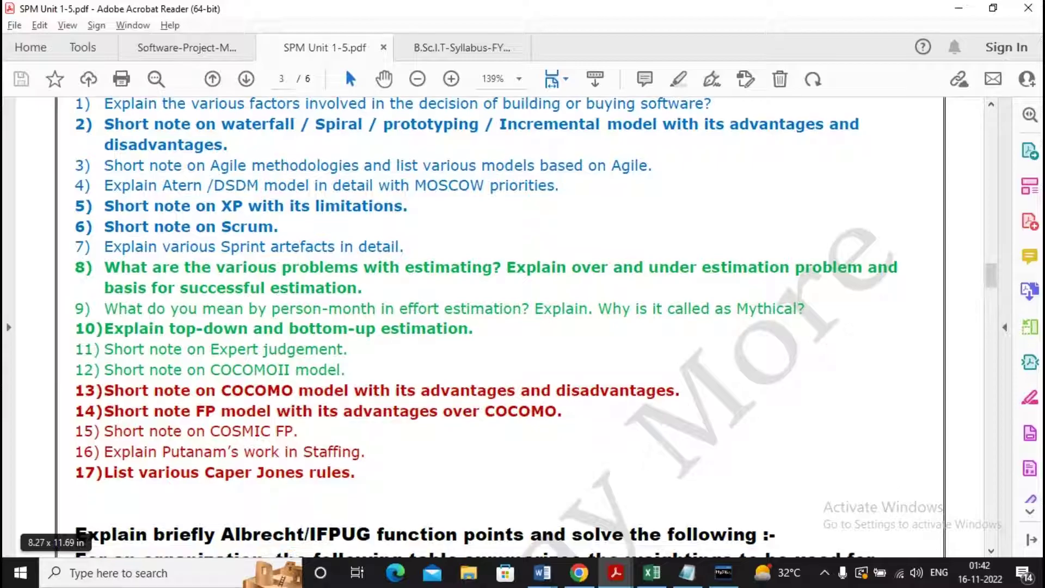
scroll(499, 326, down, 1)
scroll(501, 327, down, 1)
scroll(500, 327, down, 1)
scroll(501, 327, down, 1)
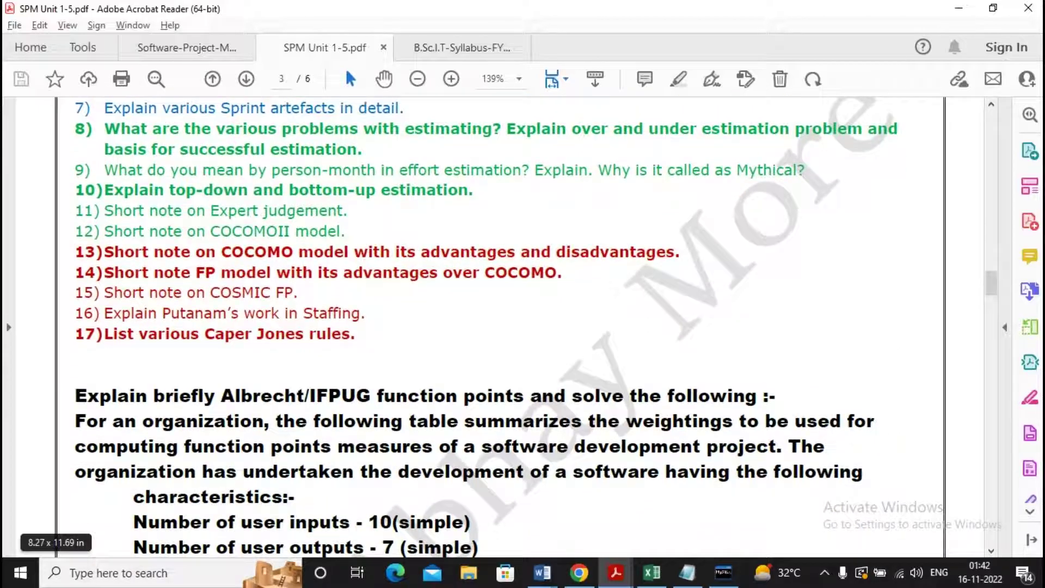
scroll(500, 327, down, 1)
scroll(500, 327, down, 2)
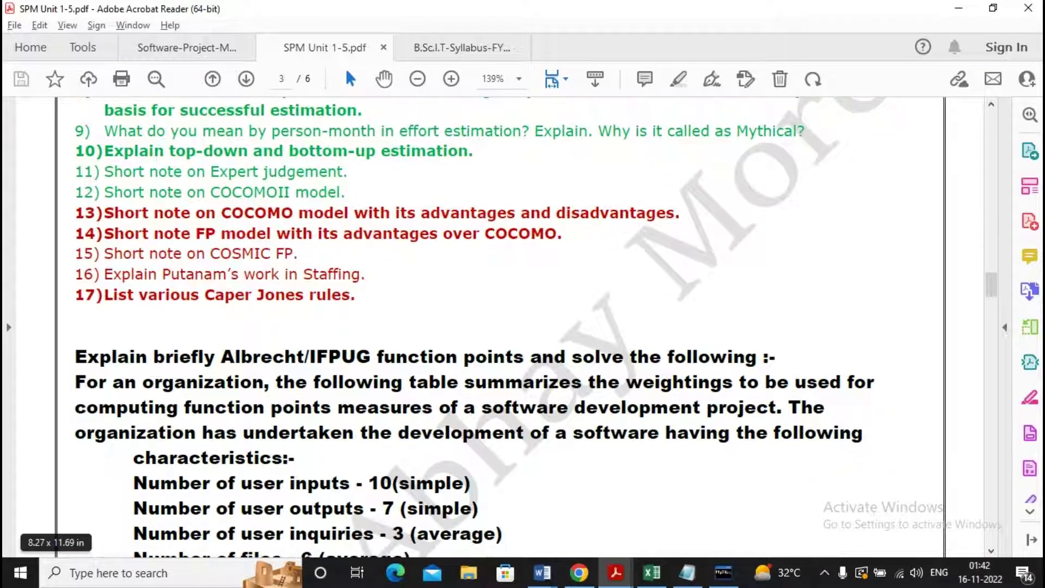
scroll(500, 326, down, 3)
scroll(500, 327, down, 1)
scroll(500, 326, down, 1)
scroll(500, 326, down, 1)
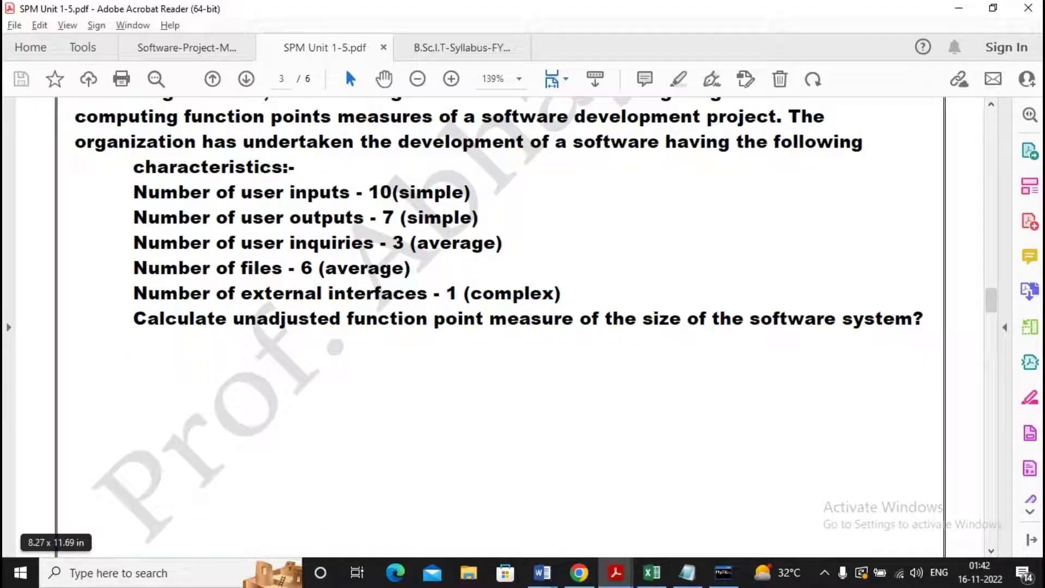
scroll(500, 327, down, 1)
scroll(500, 327, down, 1)
scroll(499, 327, down, 1)
scroll(499, 327, down, 3)
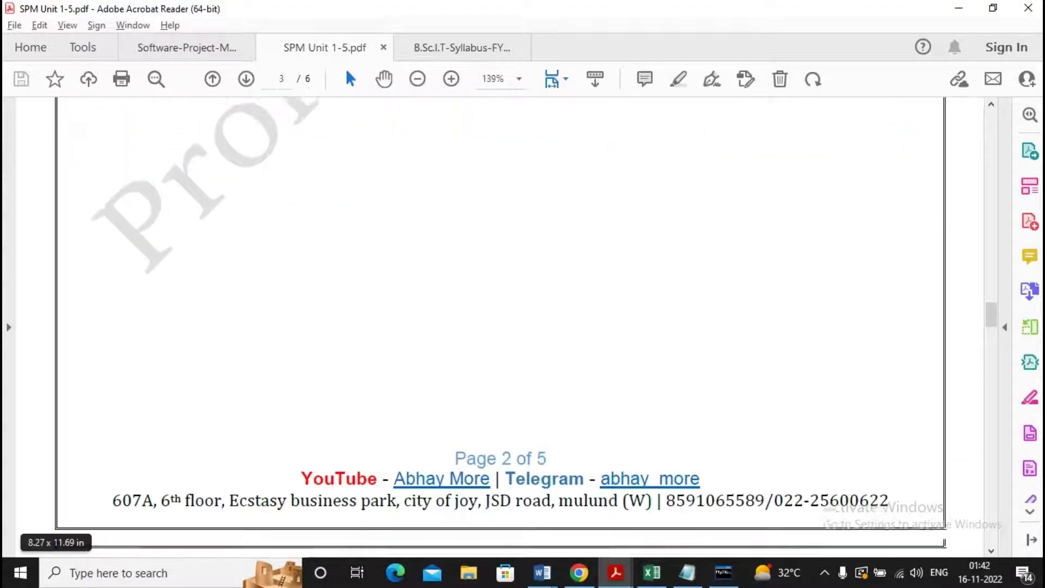
scroll(500, 327, down, 2)
scroll(500, 327, down, 1)
scroll(500, 328, down, 3)
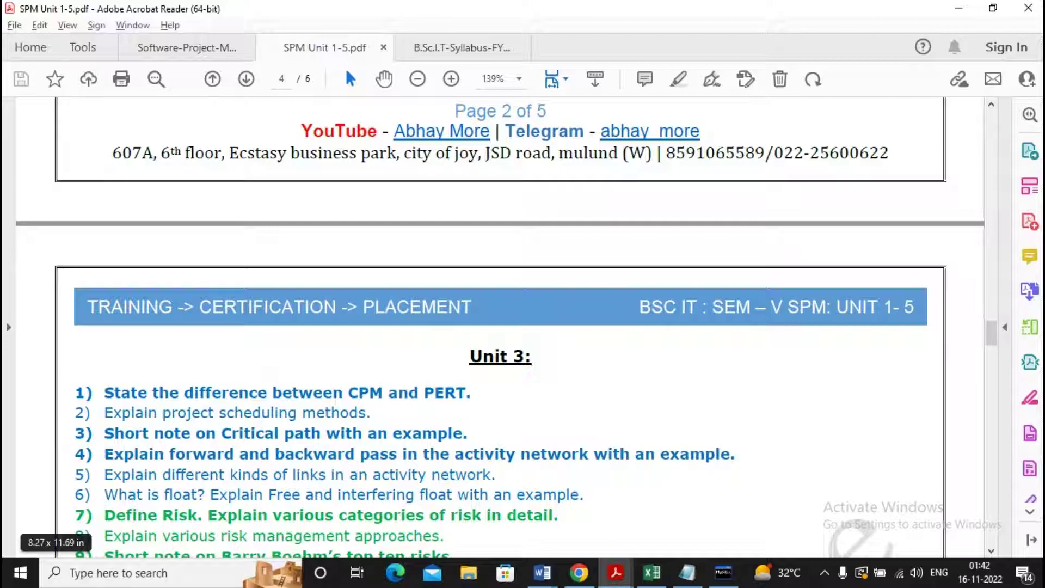
scroll(500, 327, down, 1)
scroll(501, 327, down, 2)
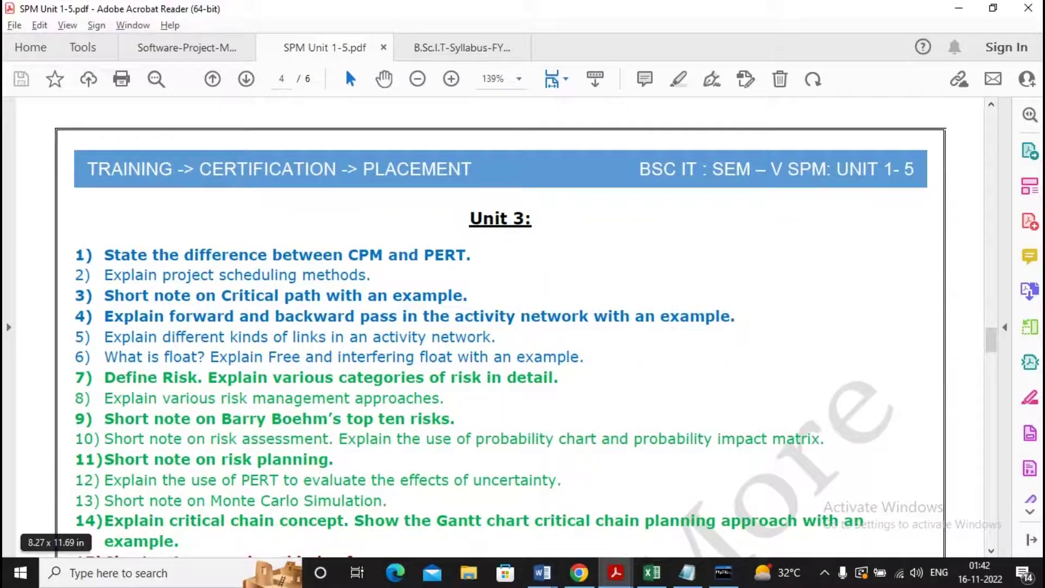
scroll(500, 327, down, 1)
scroll(500, 327, down, 2)
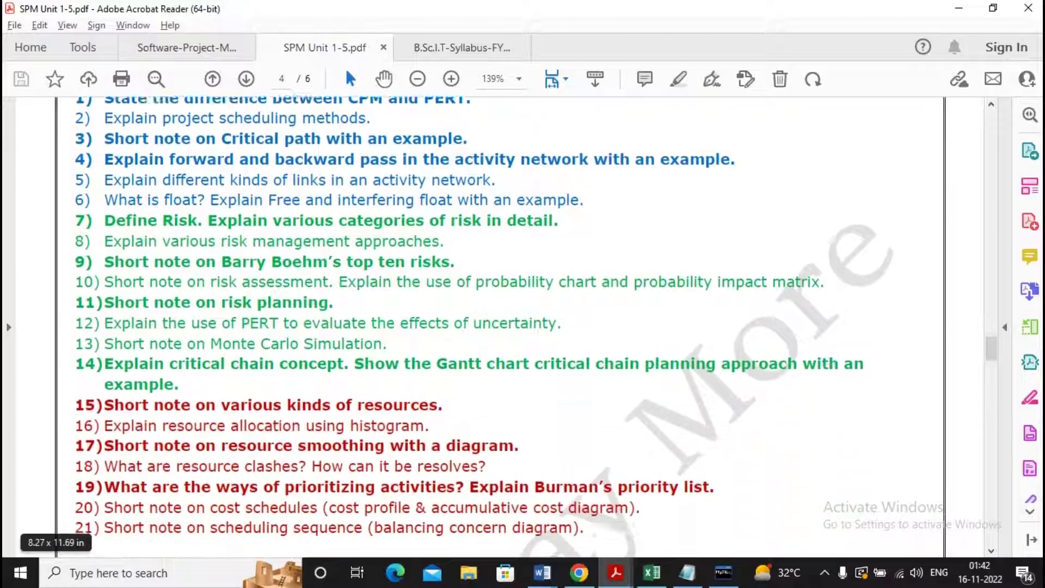
scroll(500, 328, down, 2)
scroll(500, 327, down, 2)
scroll(500, 327, down, 2)
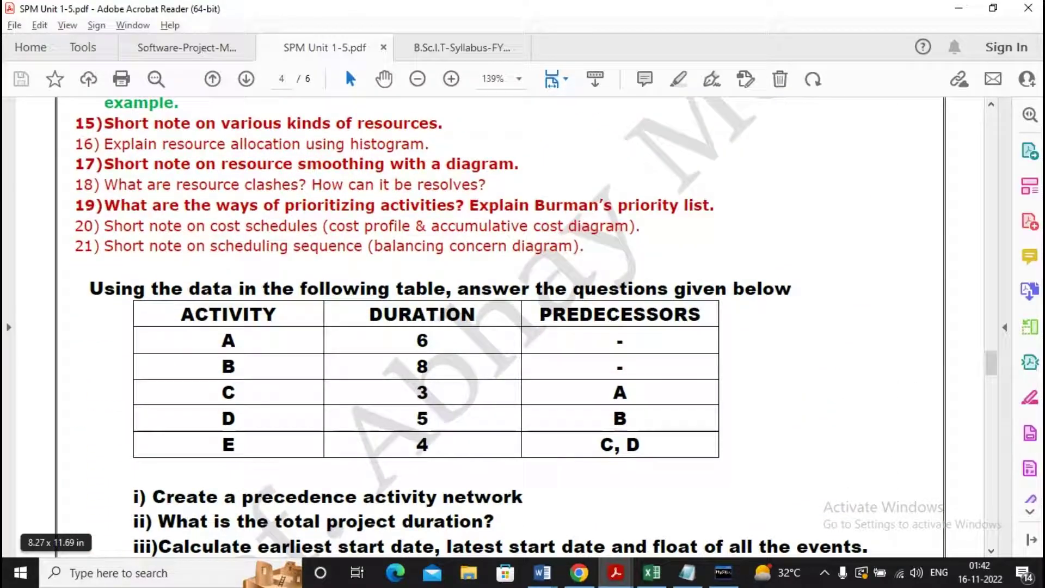
scroll(424, 327, down, 1)
scroll(425, 327, down, 1)
scroll(424, 326, down, 1)
scroll(425, 326, down, 1)
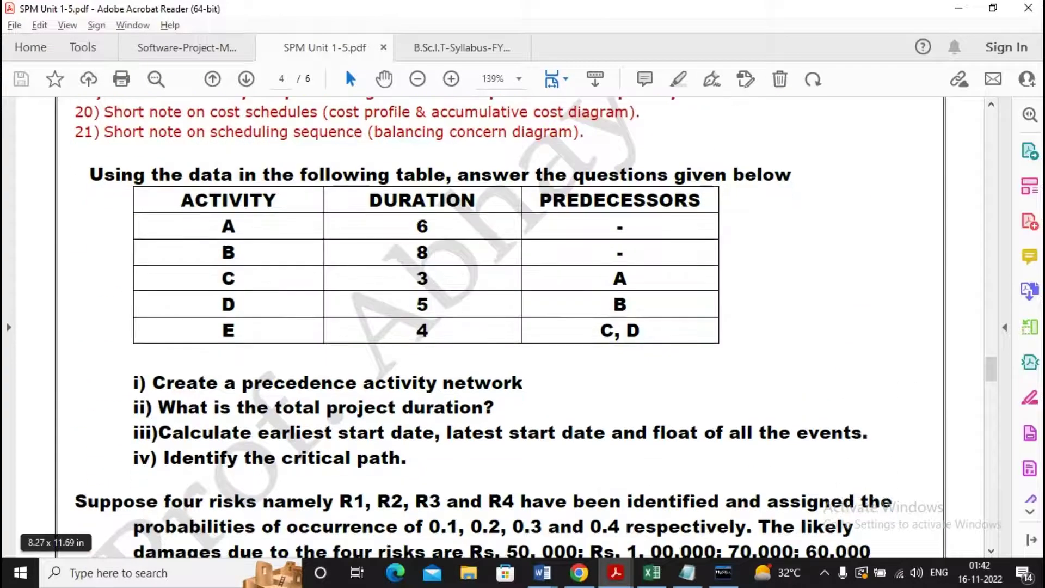
scroll(425, 326, down, 3)
scroll(426, 328, down, 1)
scroll(425, 326, down, 2)
scroll(425, 327, down, 4)
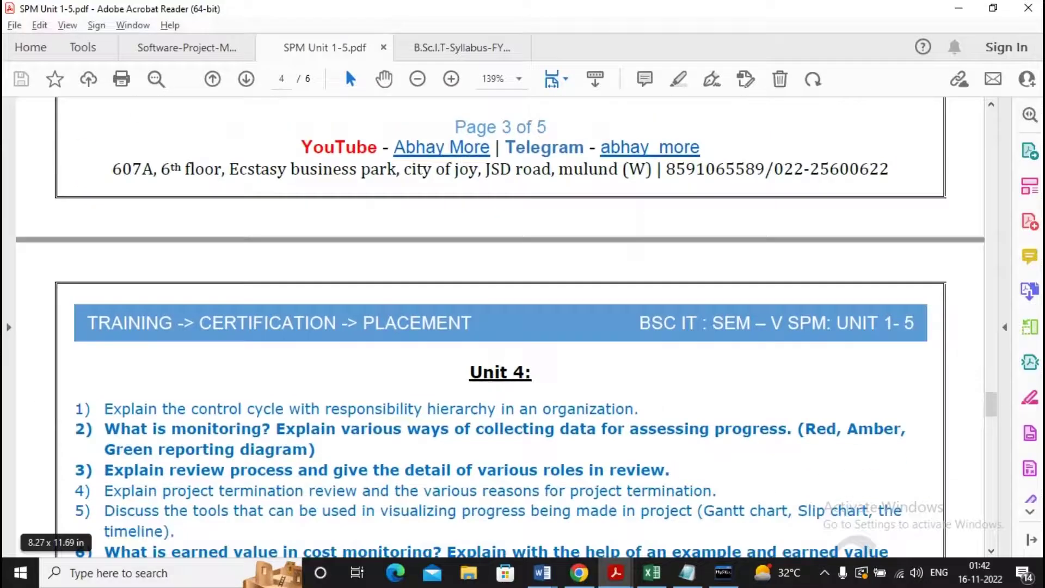
scroll(425, 327, down, 3)
scroll(425, 327, down, 1)
scroll(425, 328, down, 3)
scroll(425, 326, down, 2)
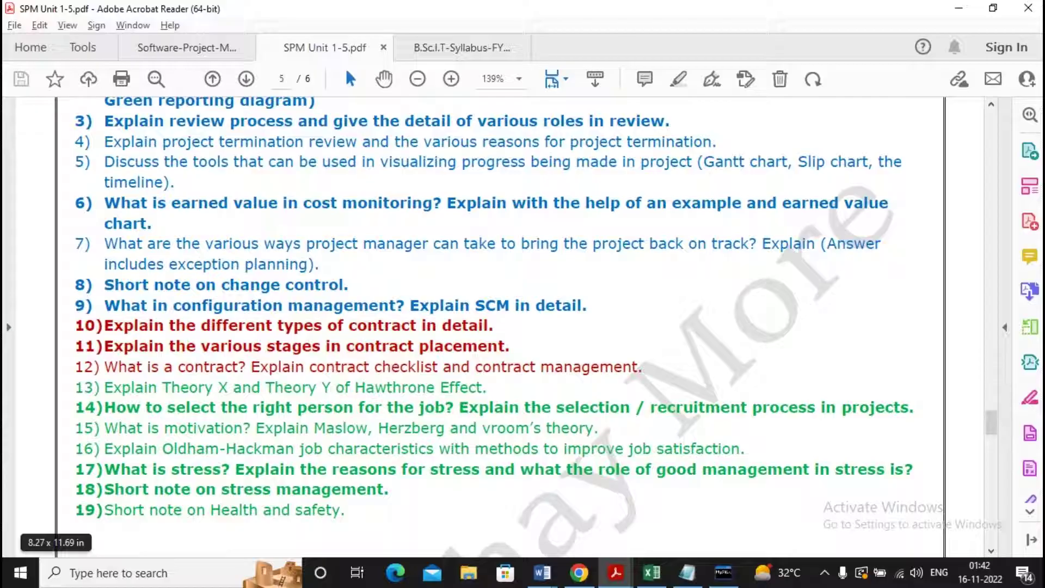
scroll(425, 326, down, 1)
scroll(425, 327, down, 2)
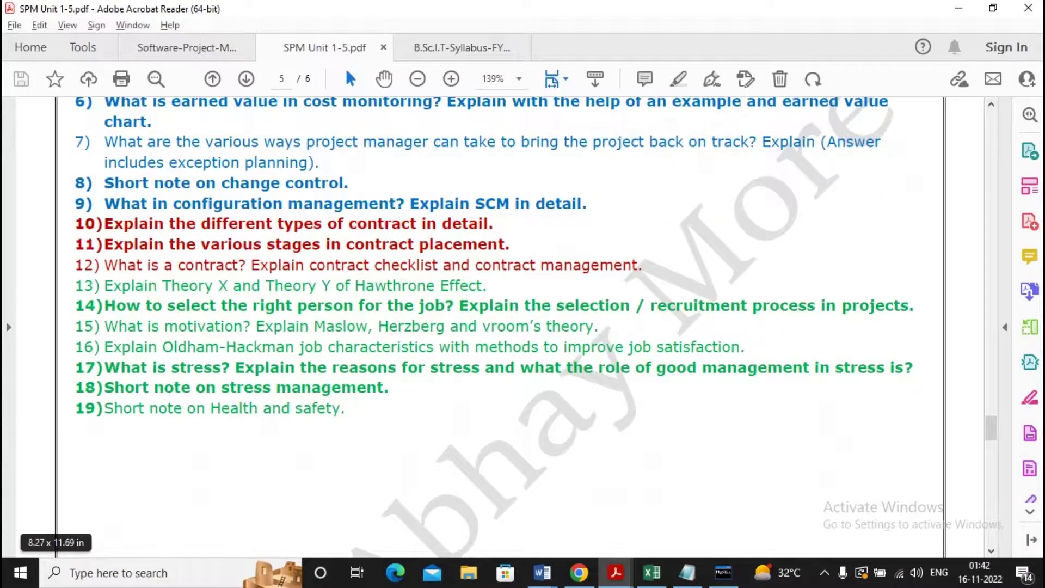
scroll(425, 327, down, 1)
scroll(425, 326, down, 1)
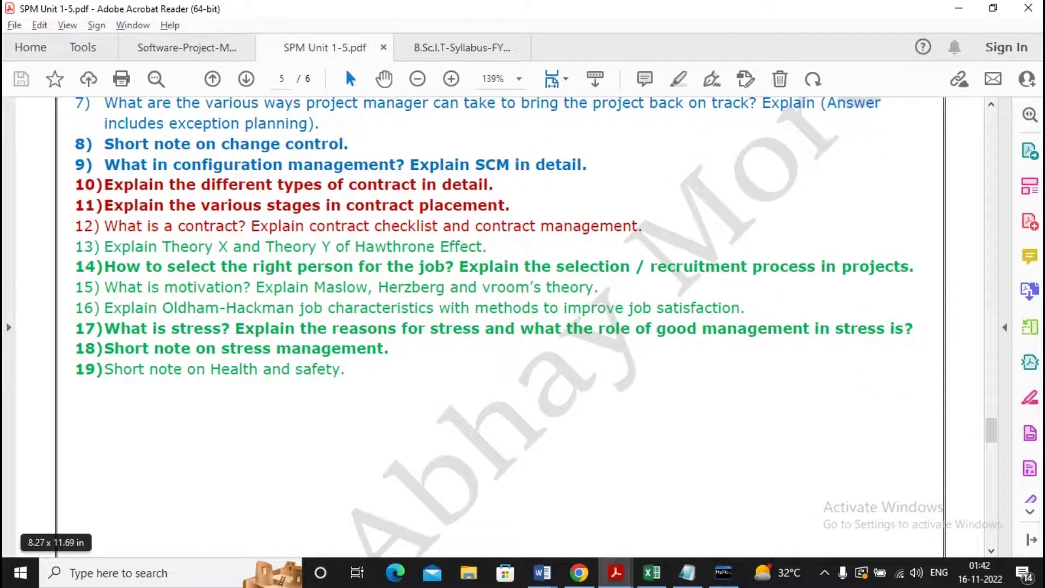
scroll(425, 327, down, 4)
scroll(425, 327, down, 3)
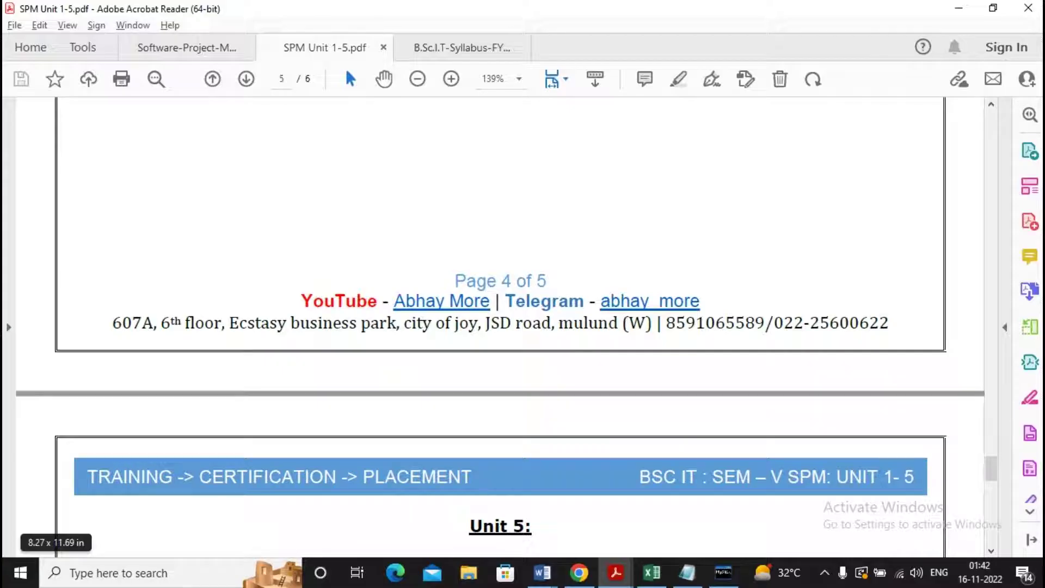
click(187, 47)
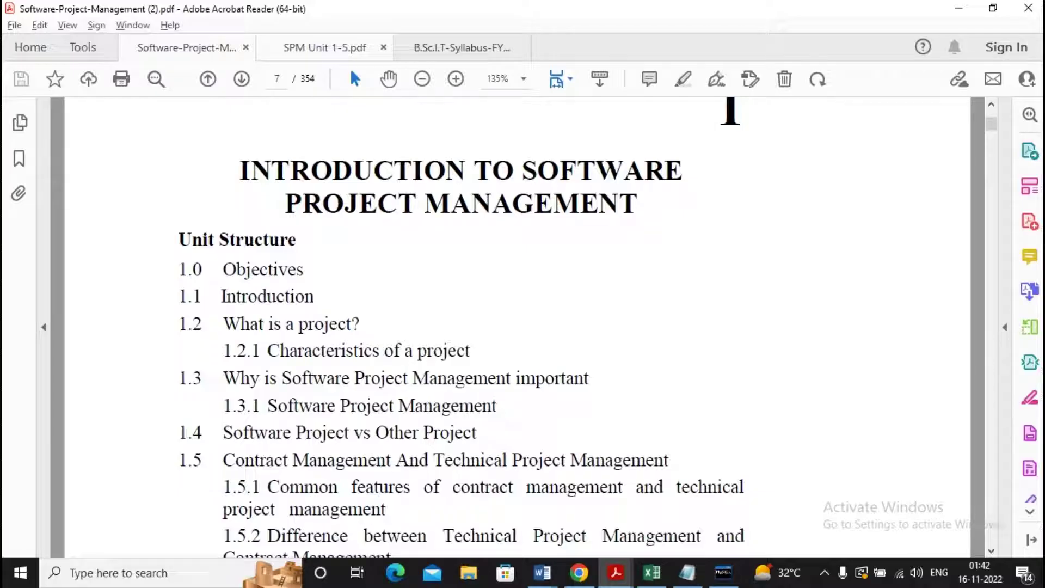
click(324, 48)
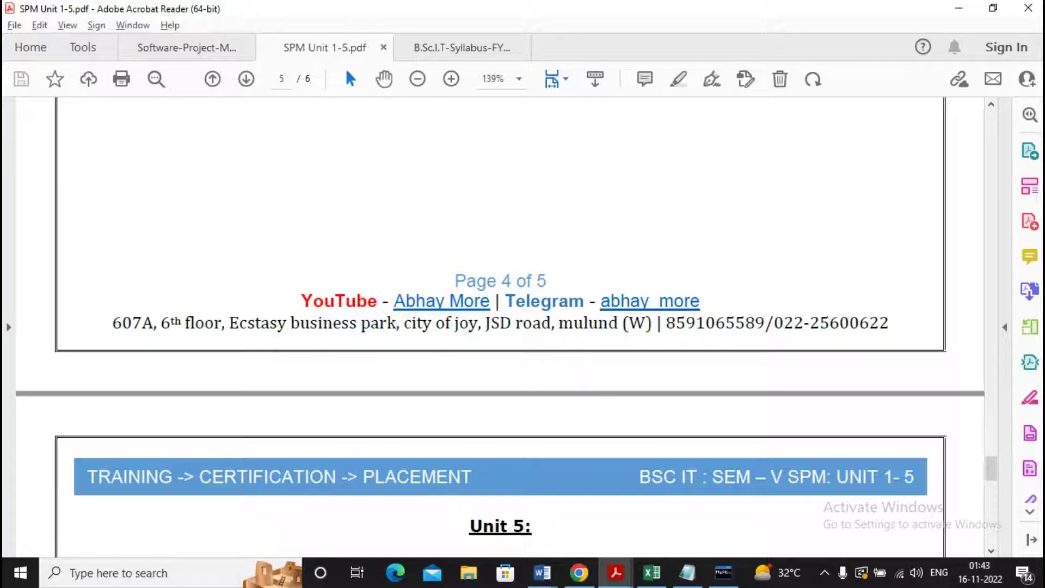
scroll(500, 326, down, 3)
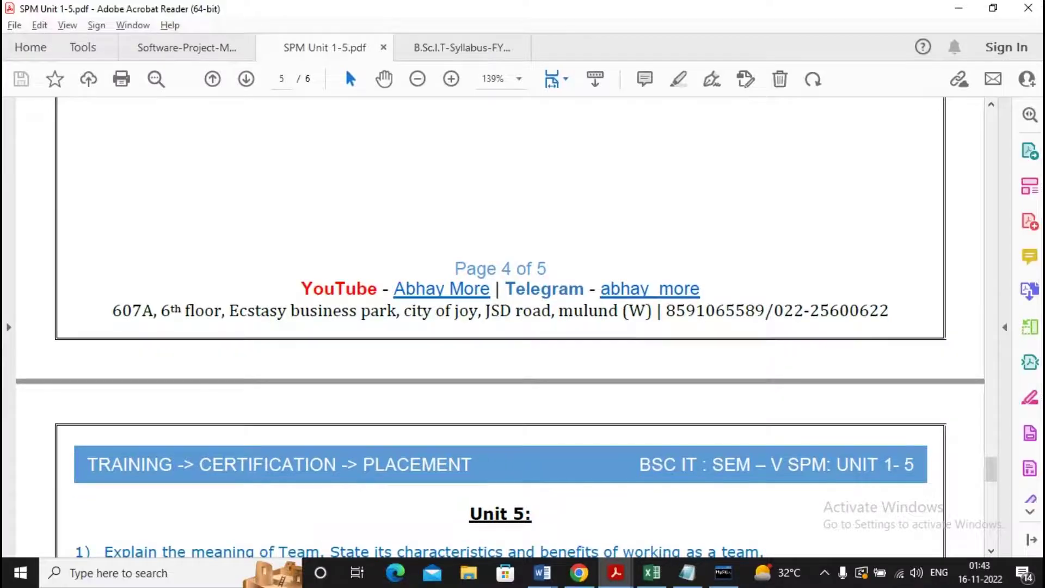
scroll(500, 326, down, 3)
scroll(500, 327, down, 3)
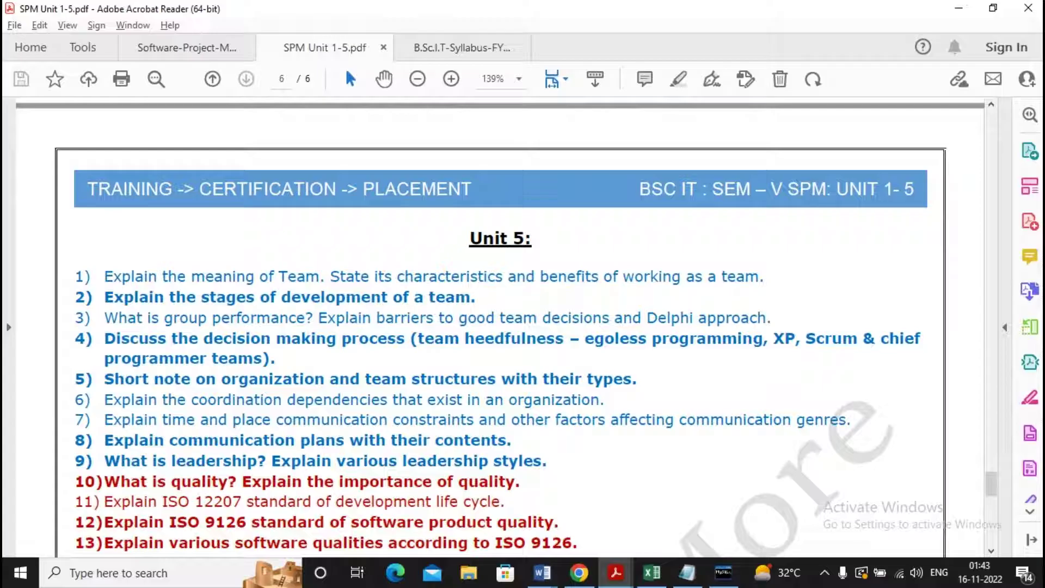
scroll(500, 327, down, 1)
scroll(501, 327, down, 3)
scroll(501, 326, down, 4)
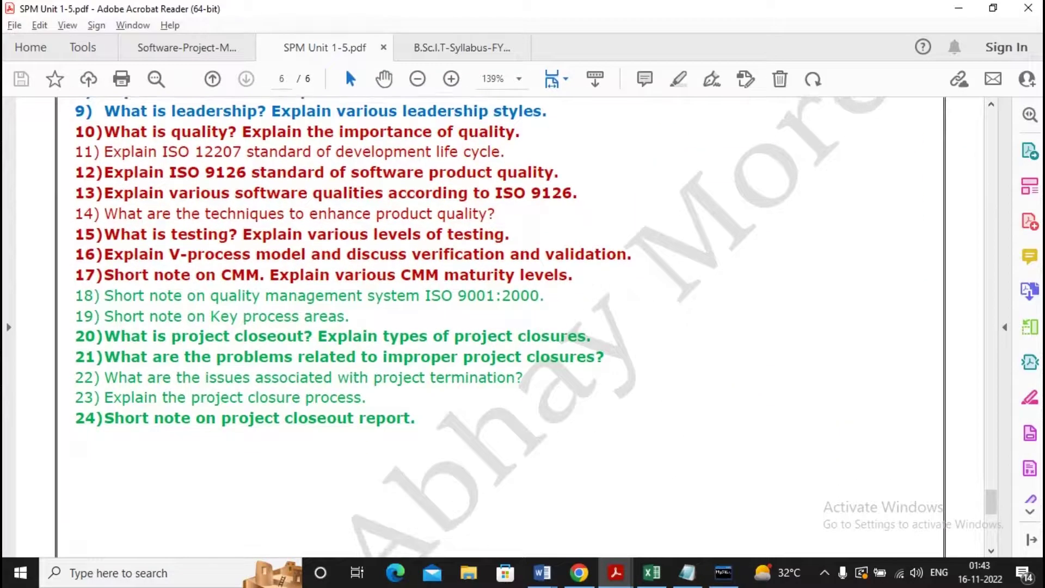
scroll(500, 326, down, 1)
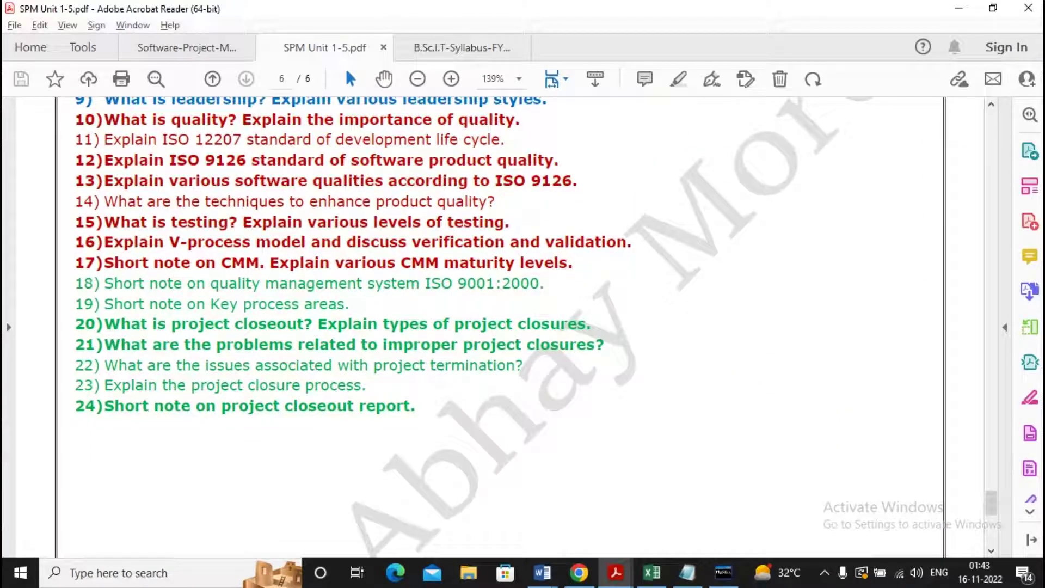